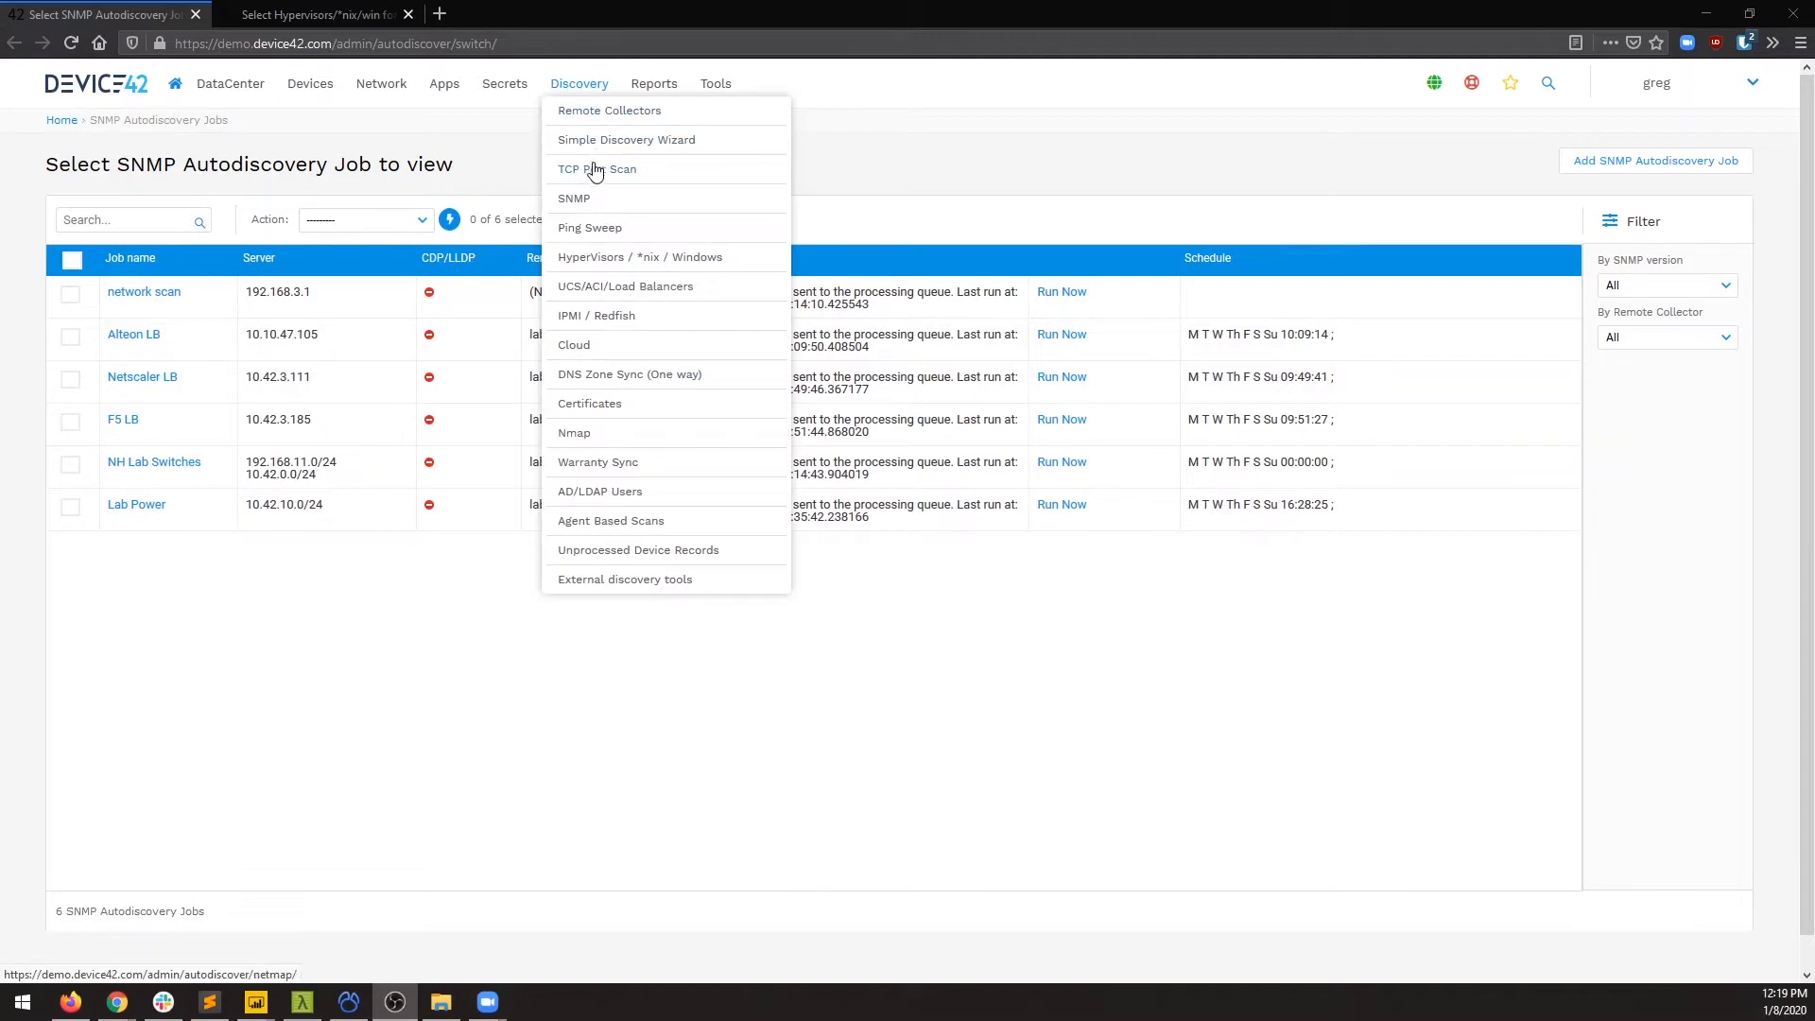
Step: Start a new SNMP autodiscovery job named Network Switches and assign it the remote collector lab-rc with WDS
left_click(581, 201)
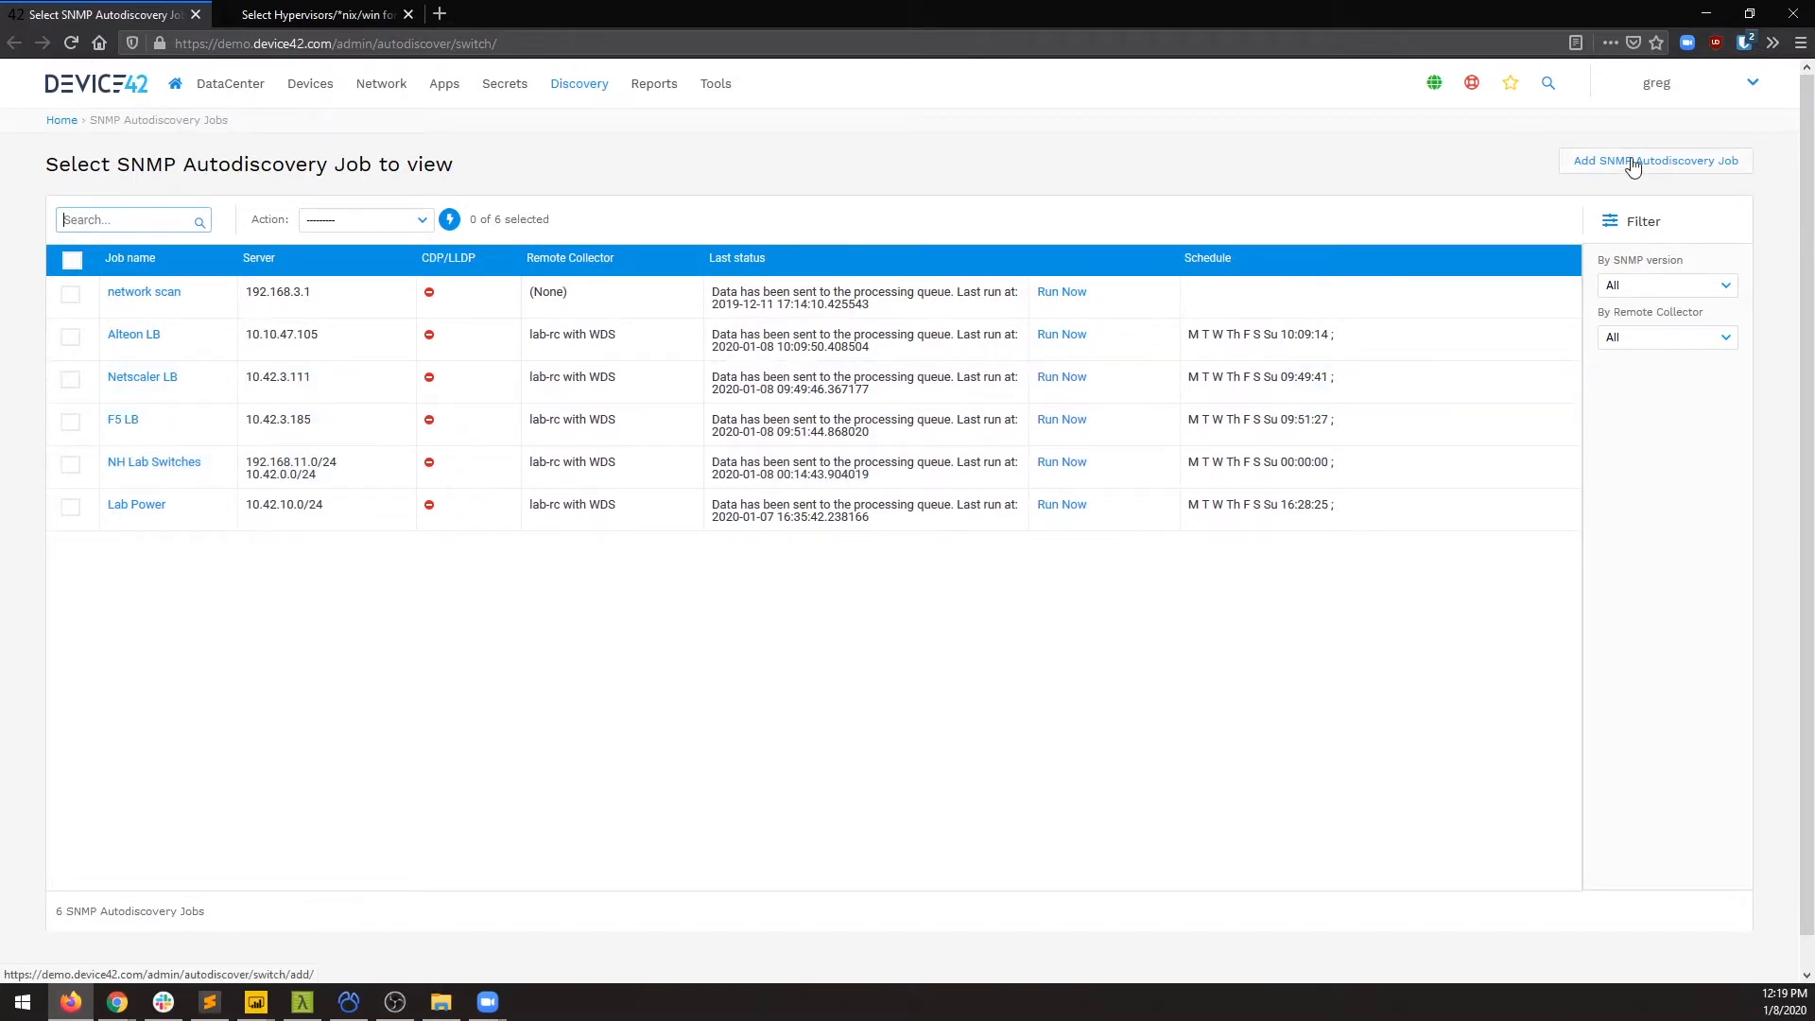
left_click(1588, 167)
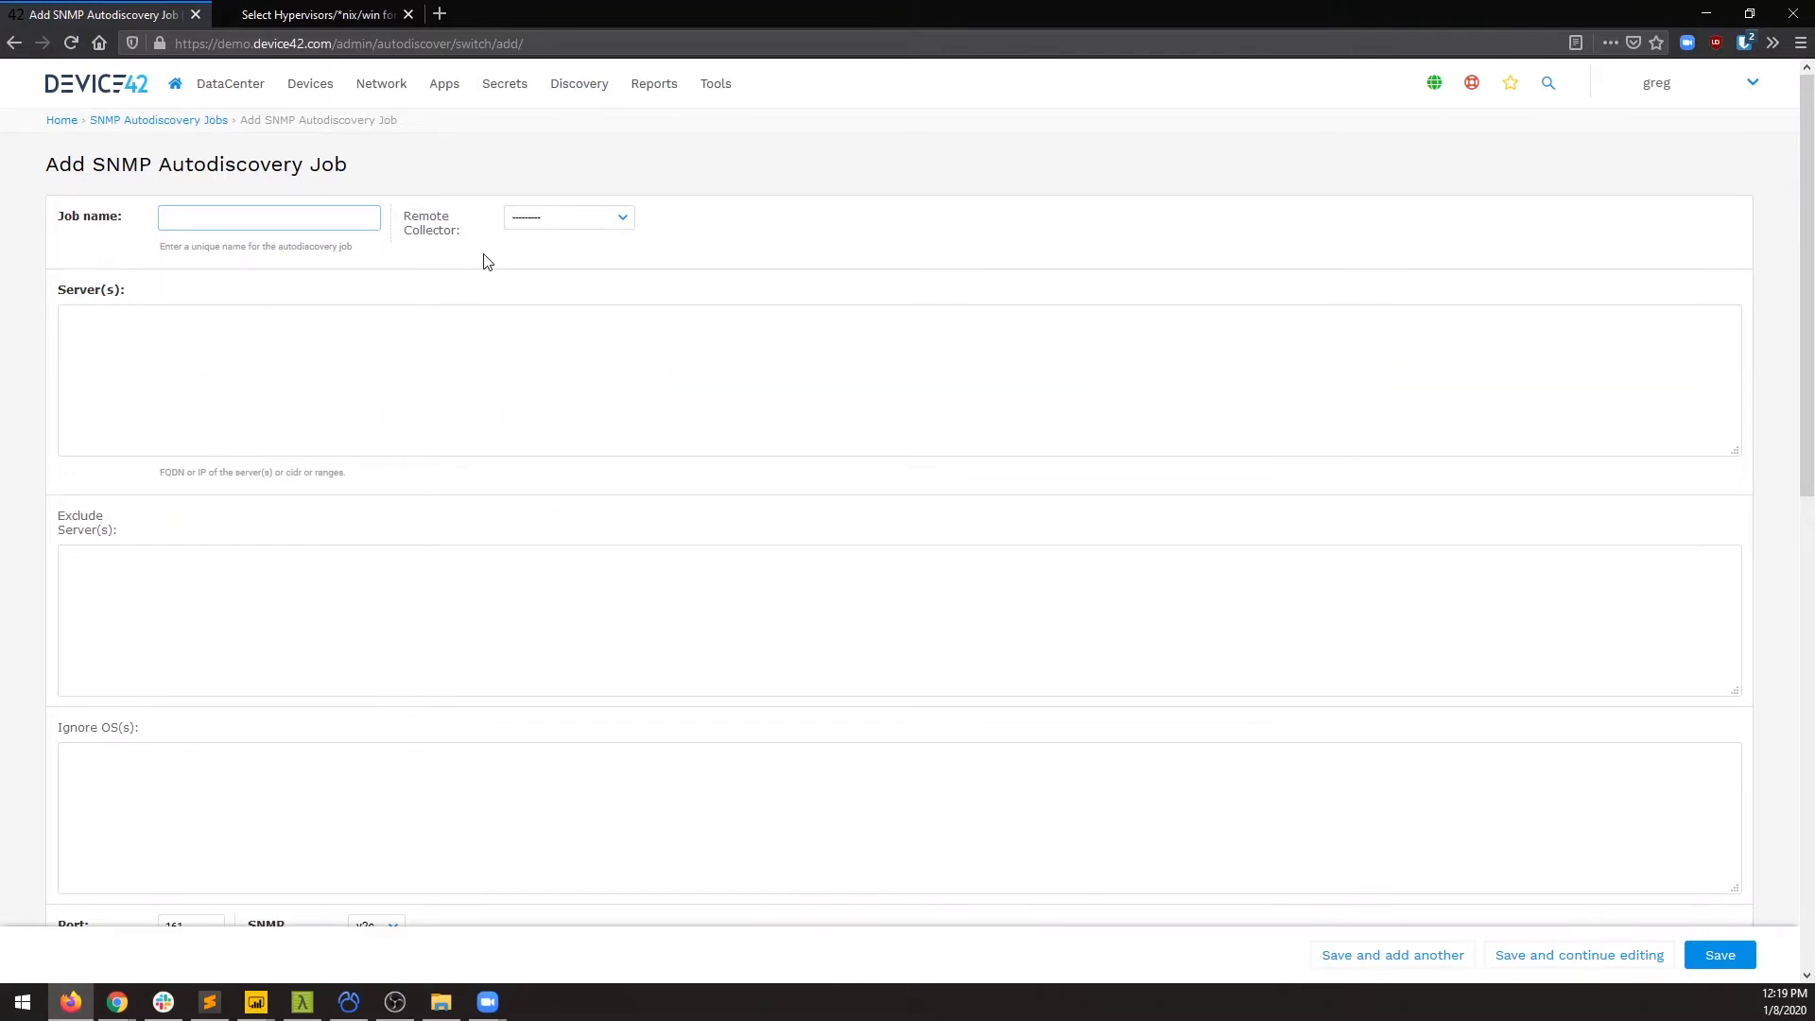
type("Network Switches")
left_click(619, 219)
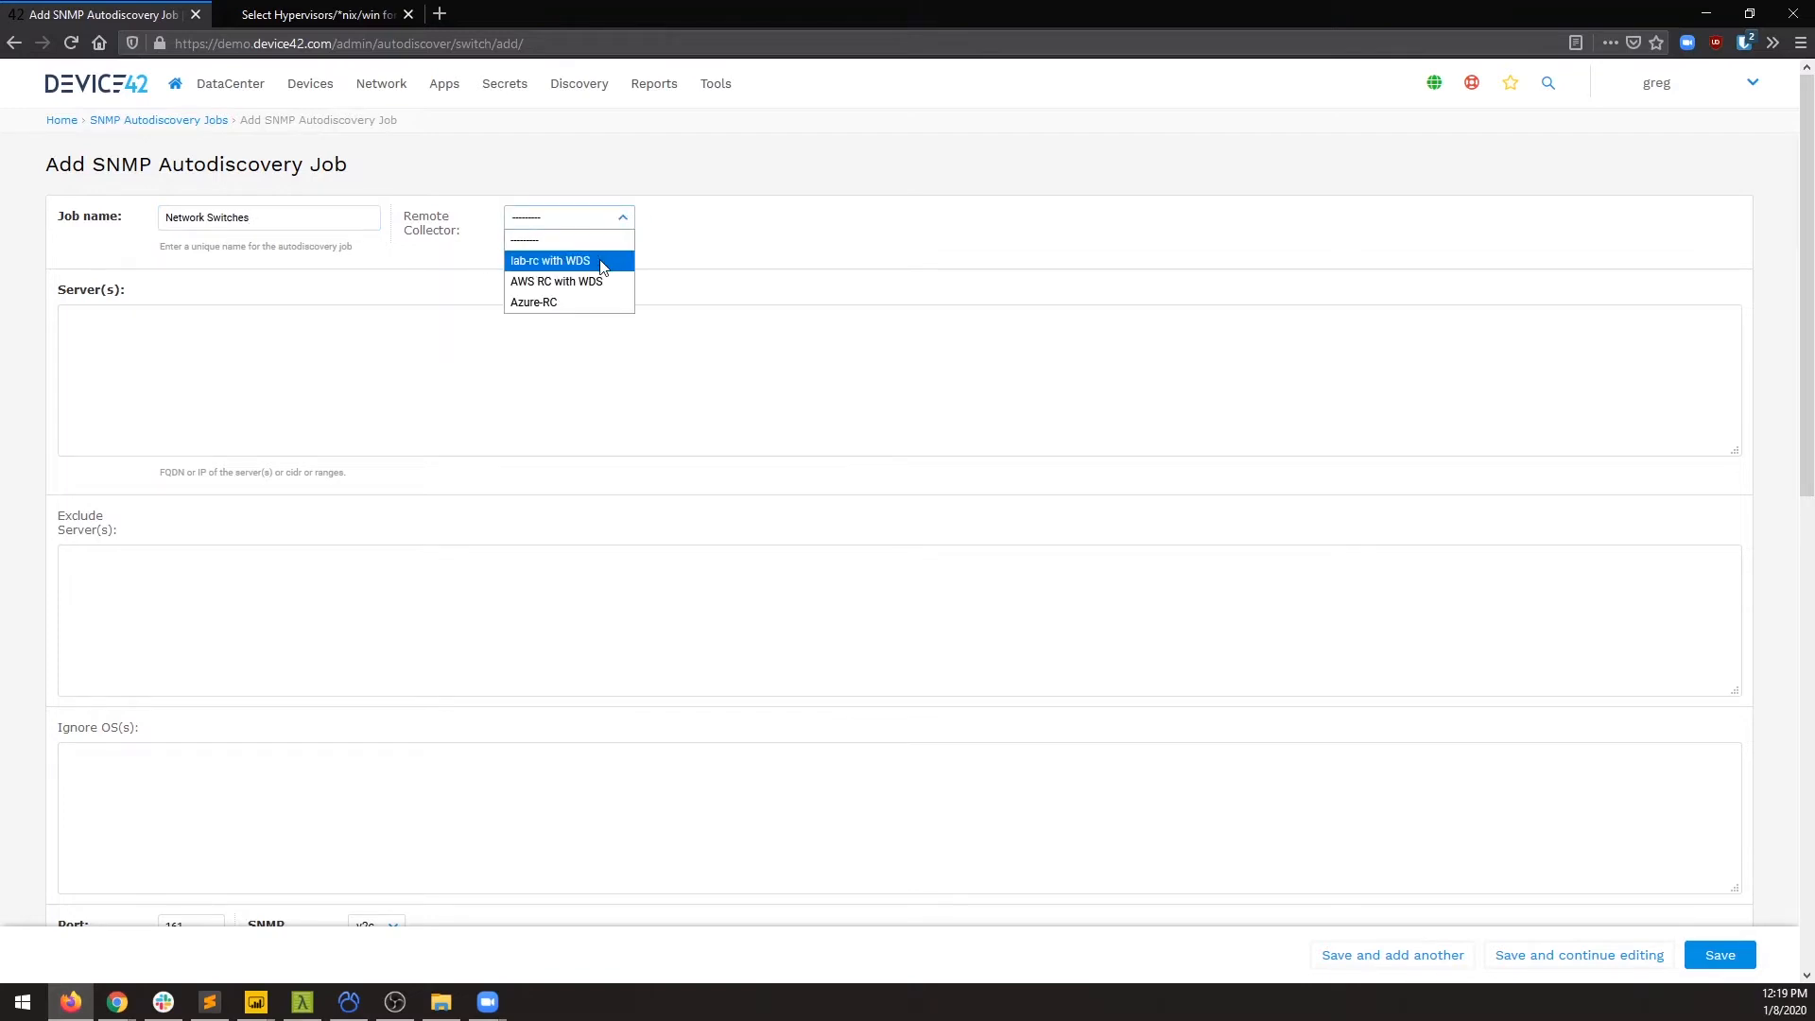
left_click(601, 264)
Step: Set the job's servers to the range 10.42.0.0/24
left_click(591, 348)
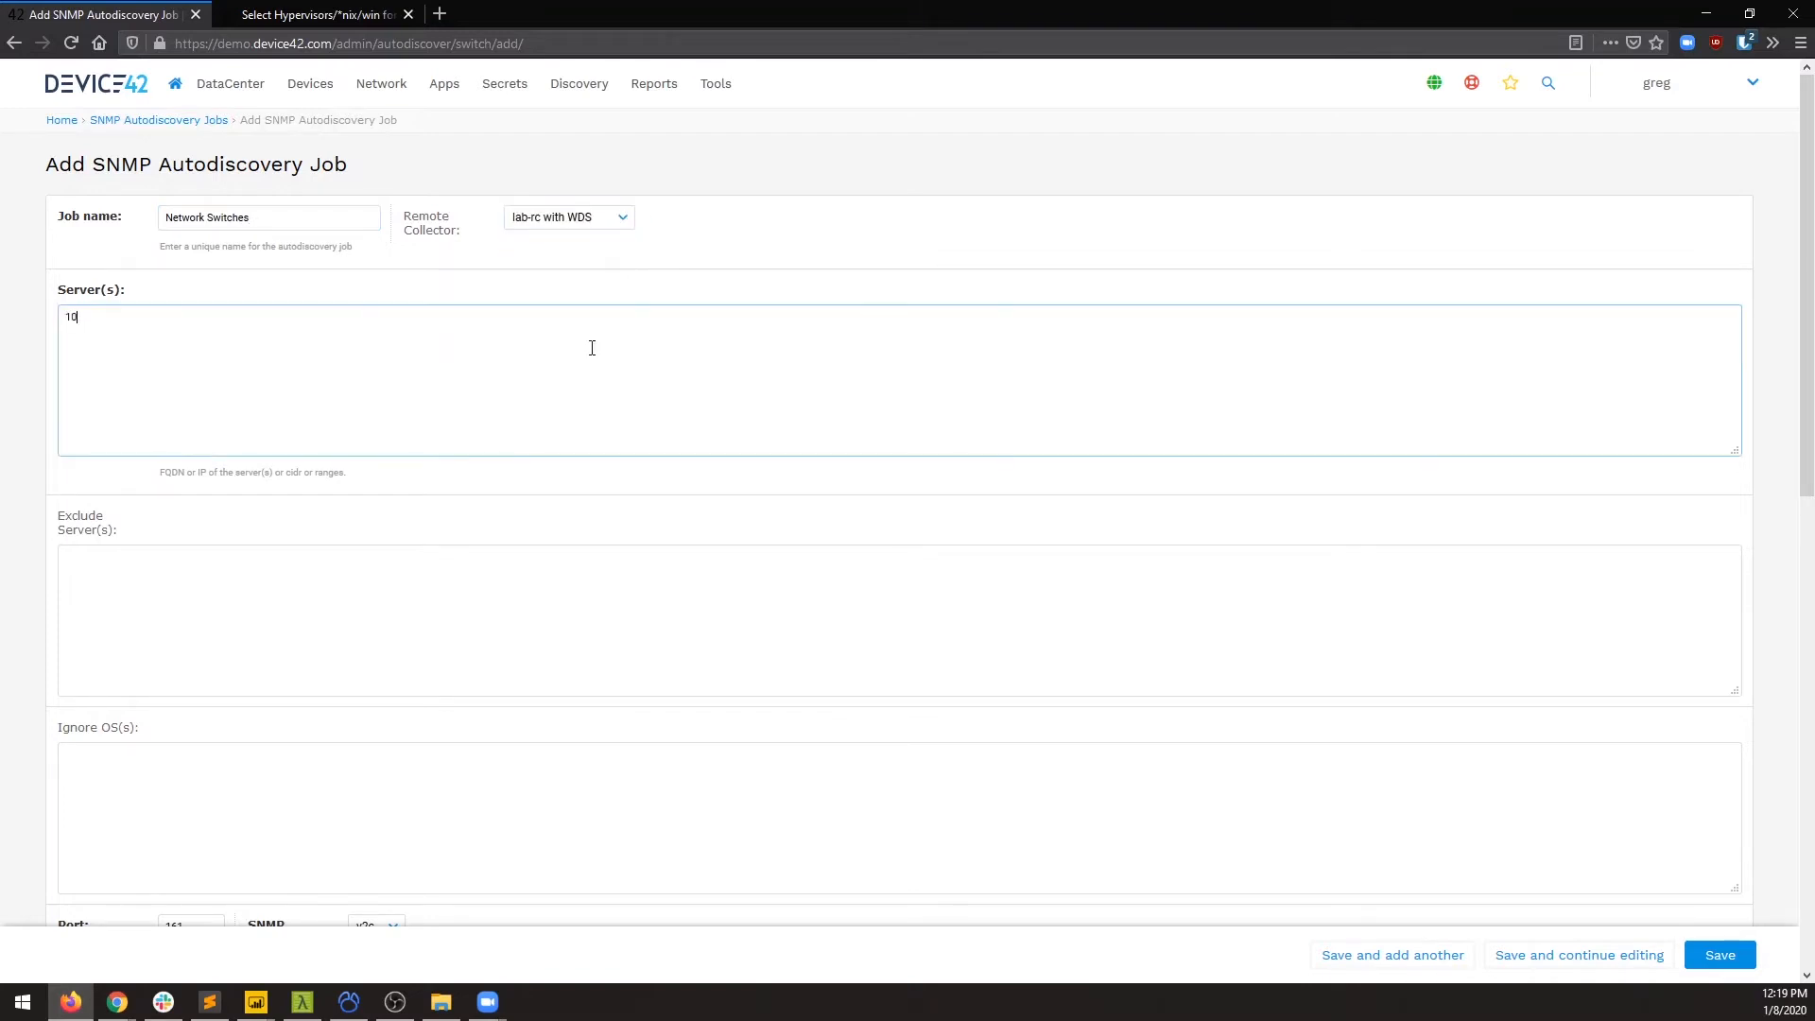
type("10.42.0.0/24")
left_click(479, 586)
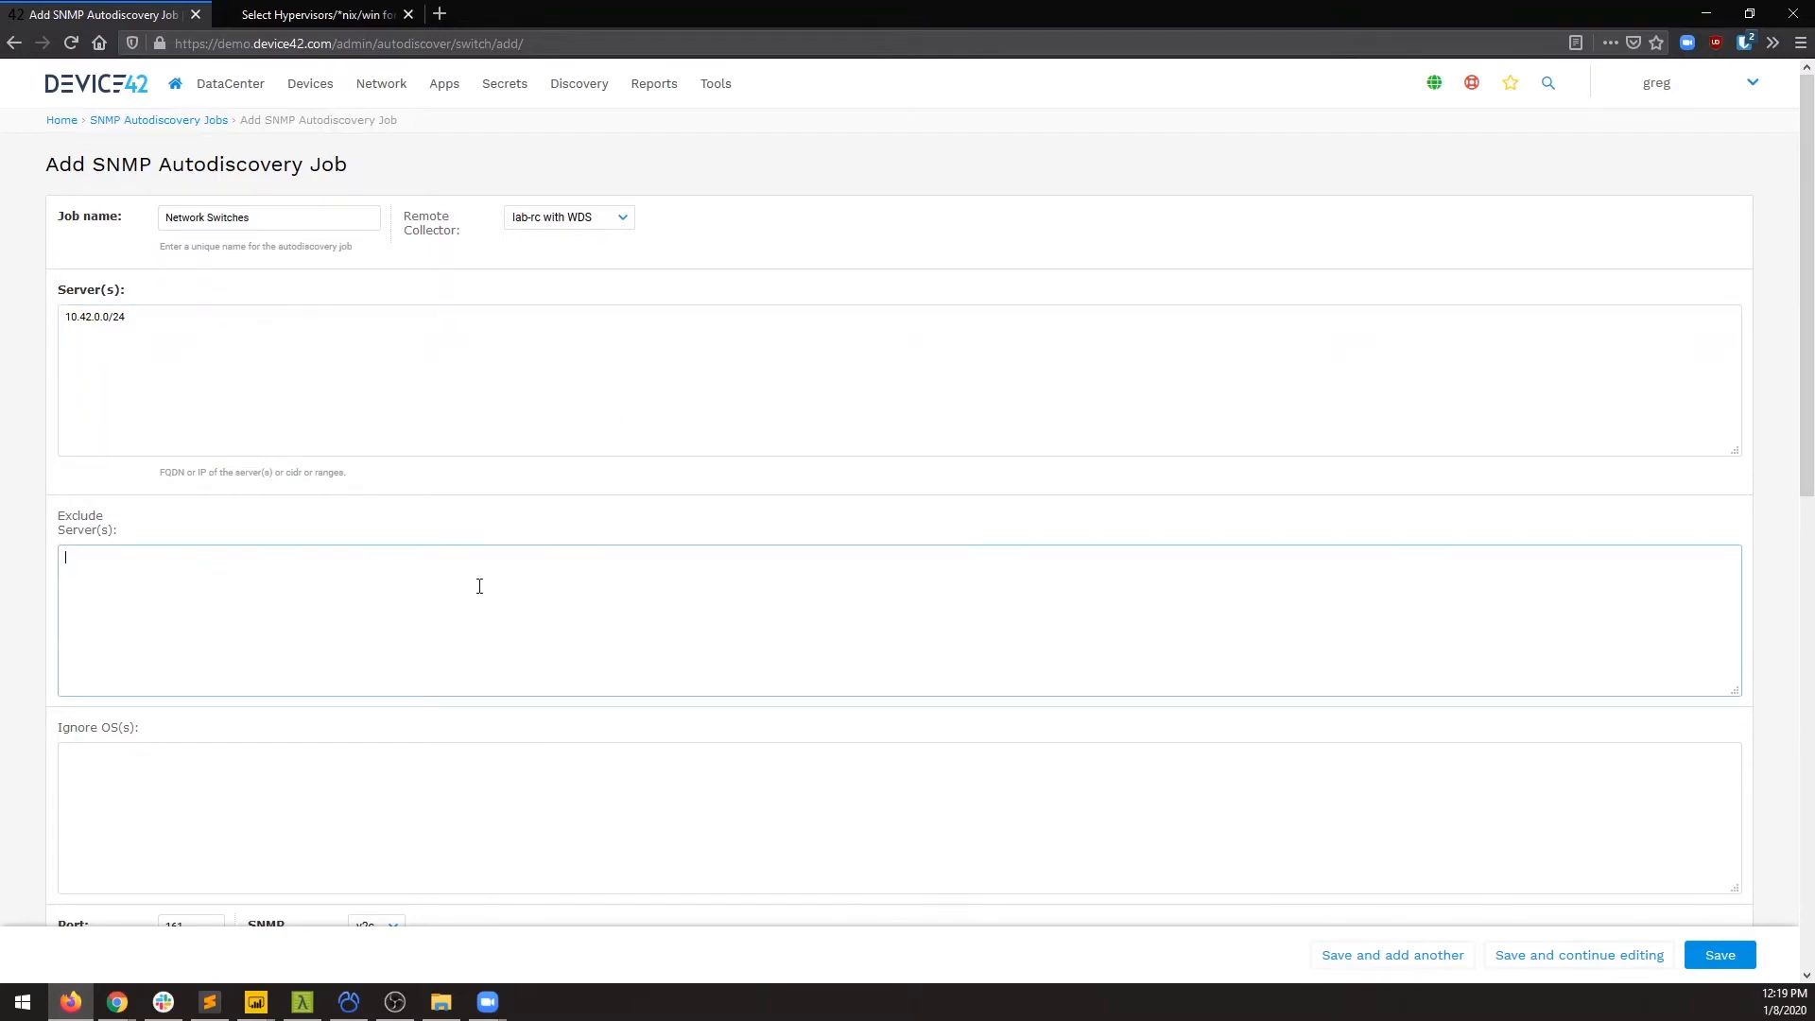
Step: Review the job's excluded servers, ignored operating systems and port settings
scroll(479, 586, "down", 4)
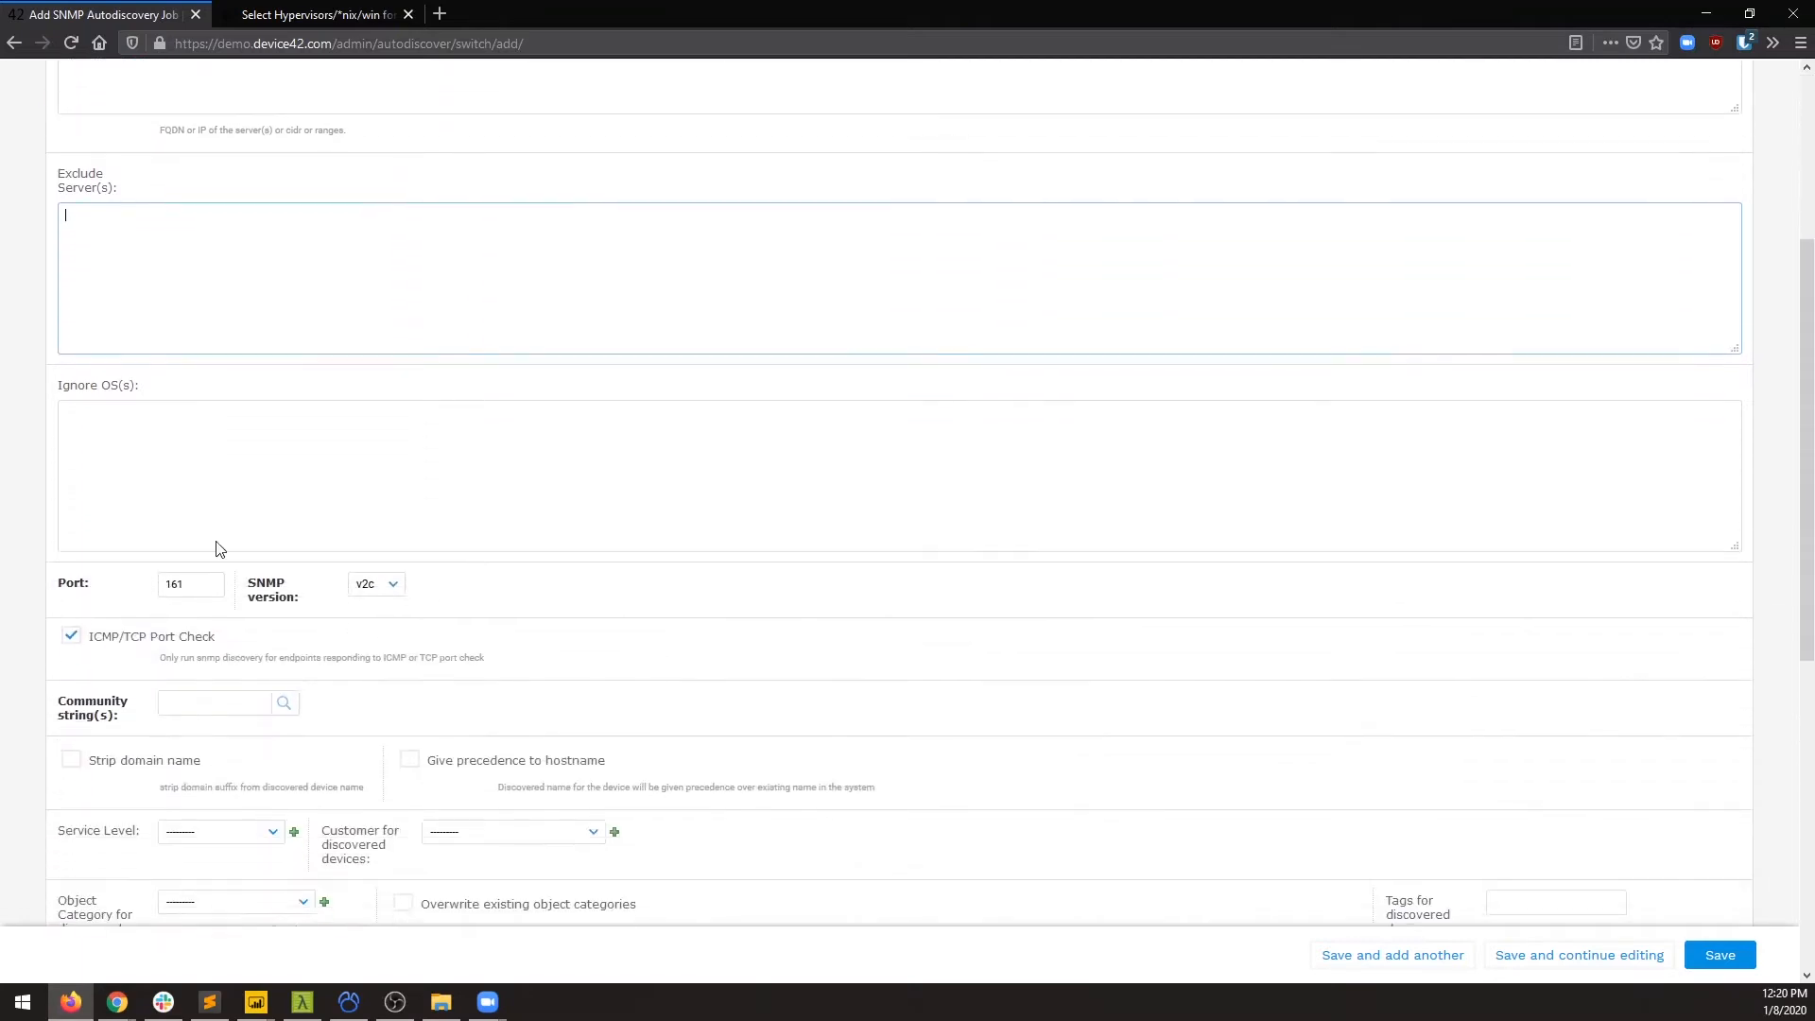
left_click(294, 375)
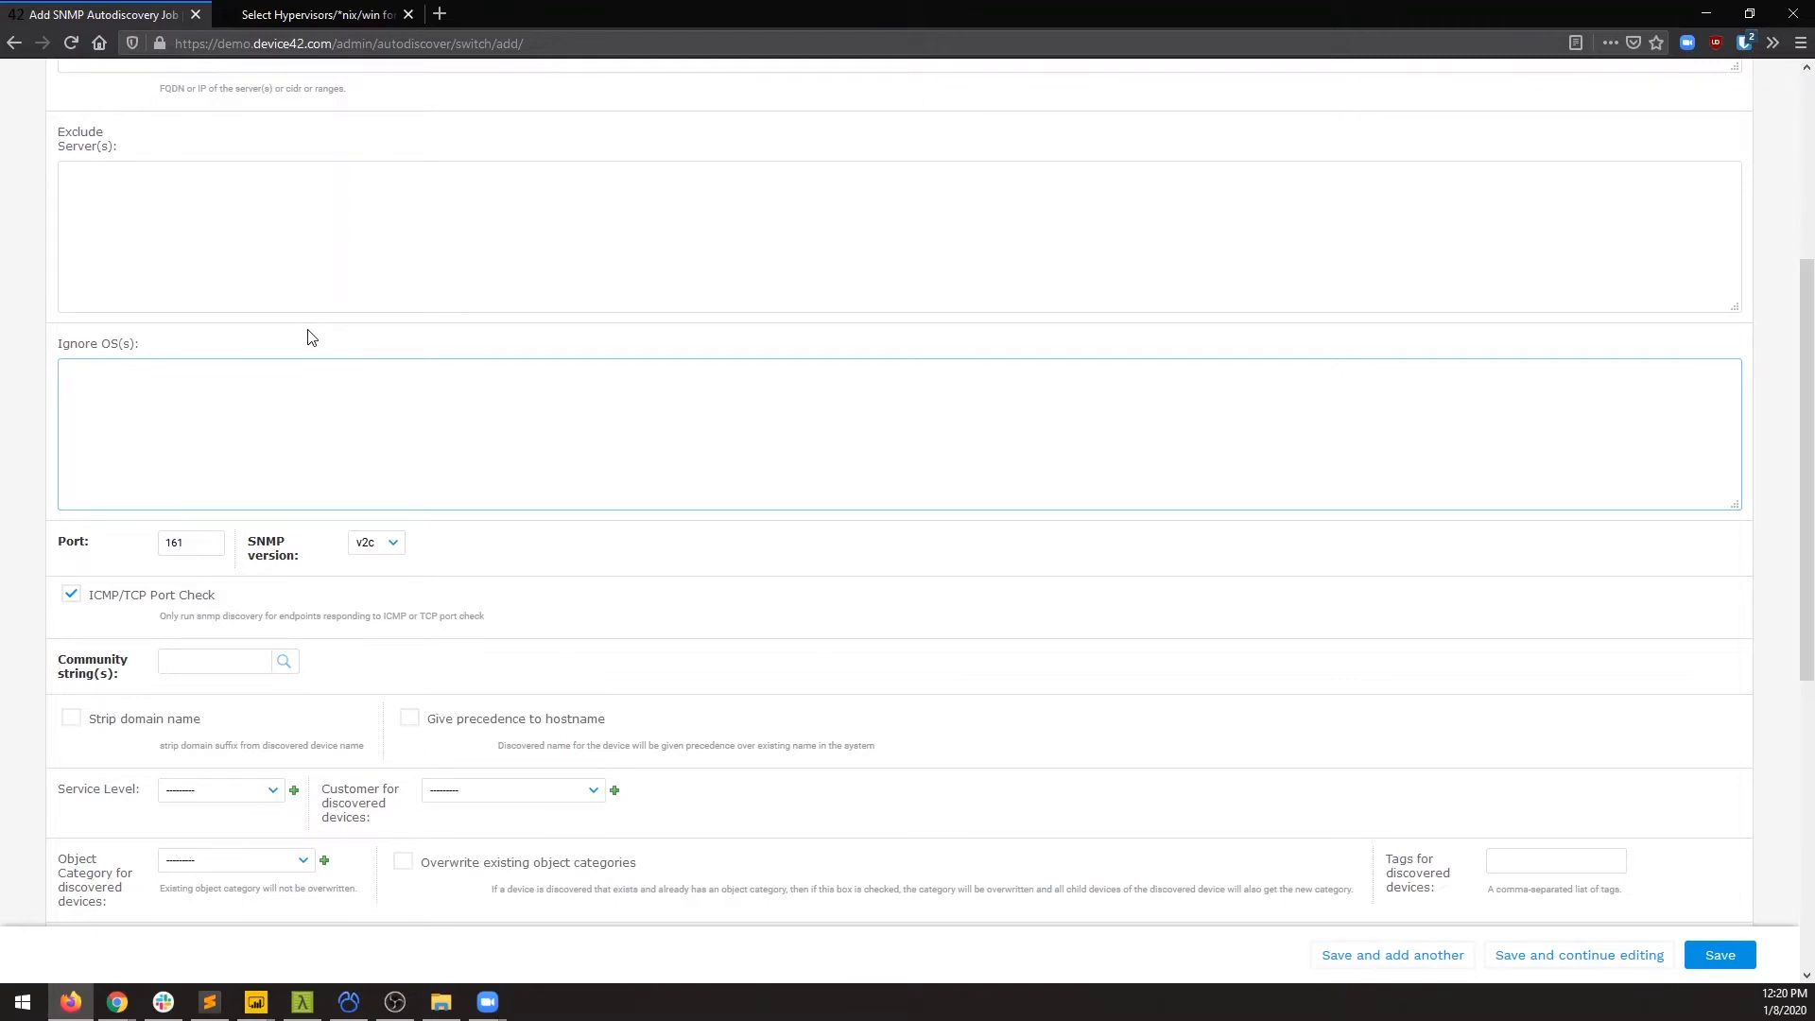
scroll(318, 392, "down", 2)
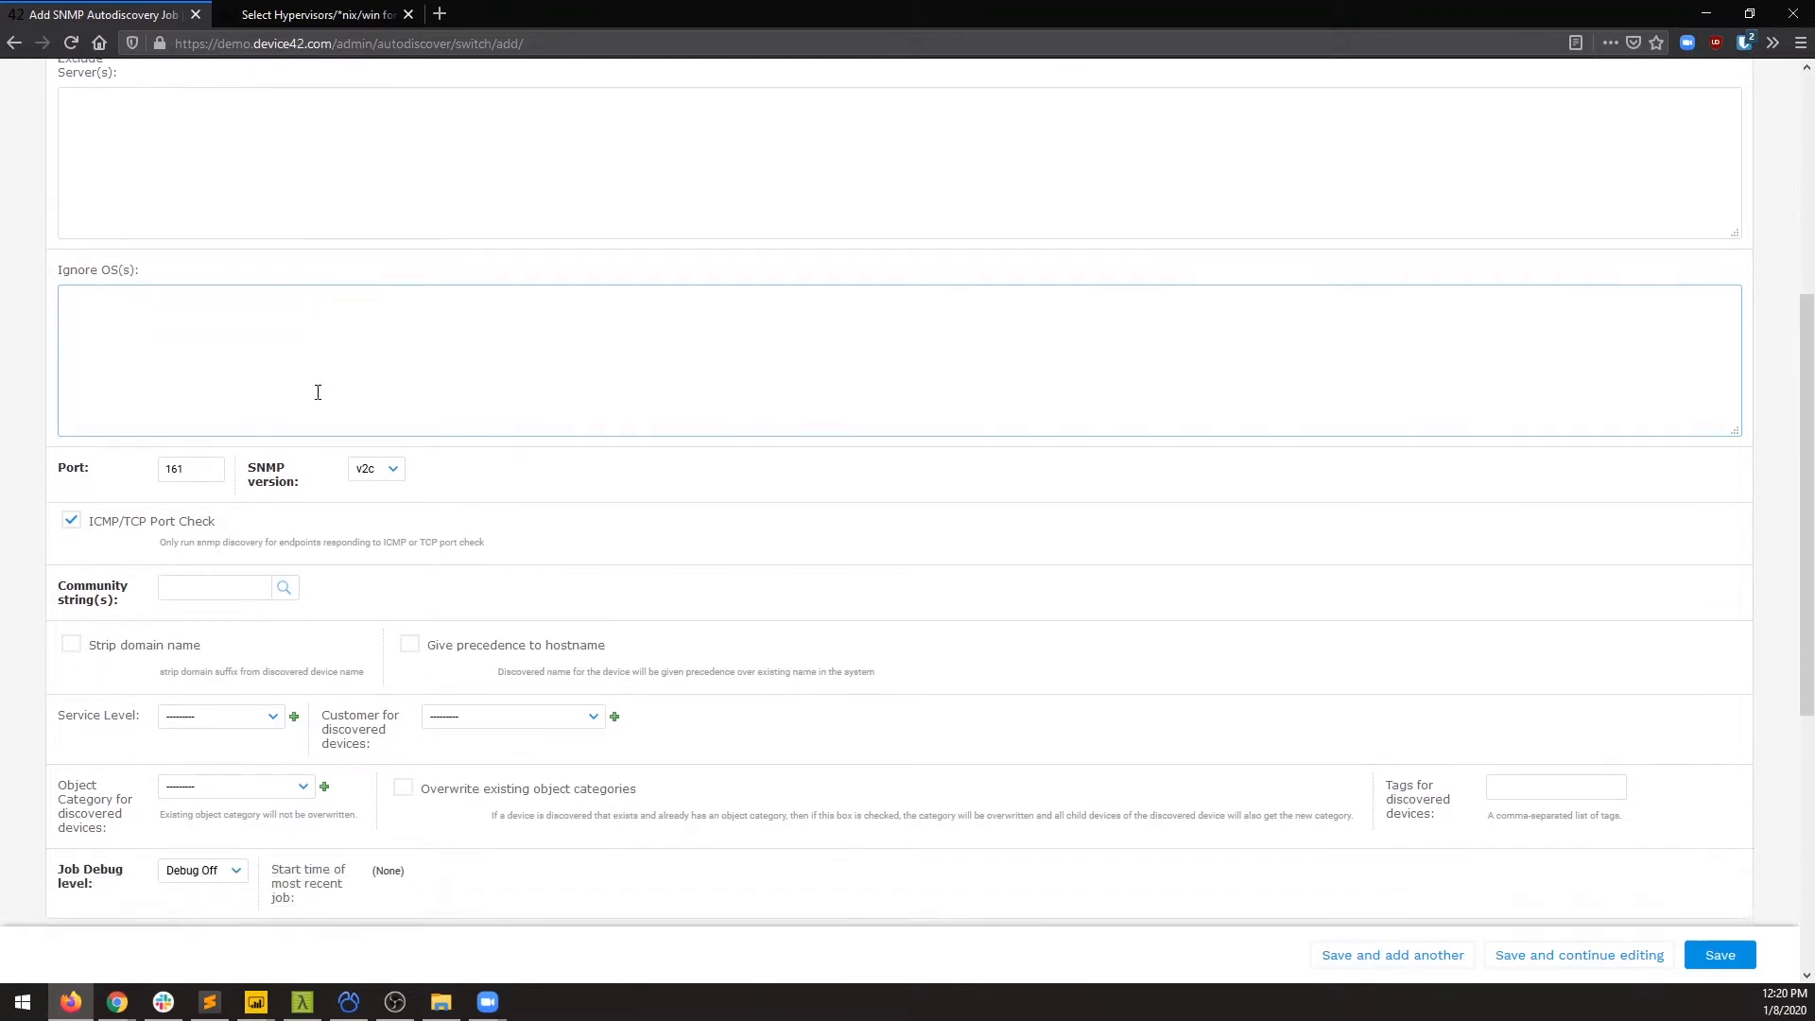
left_click(193, 440)
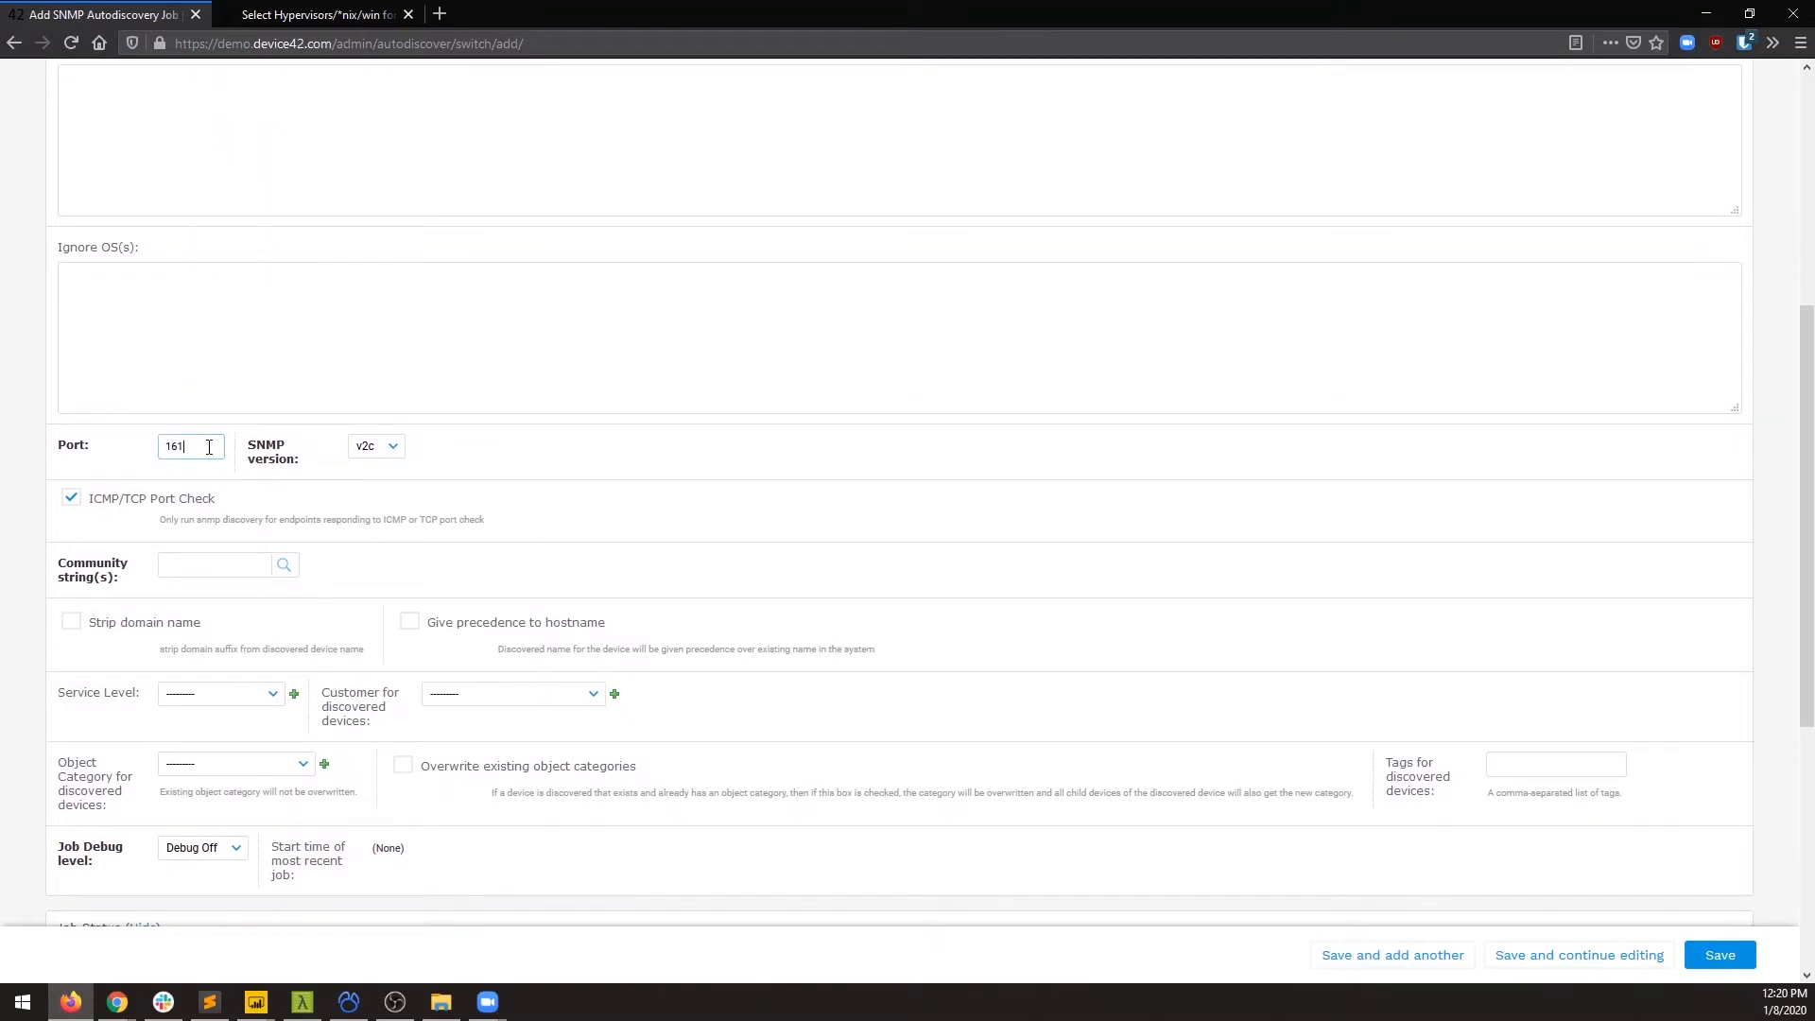
Step: Set the SNMP version to v3 with auth mode authPriv and examine its user and protocol fields
left_click(365, 454)
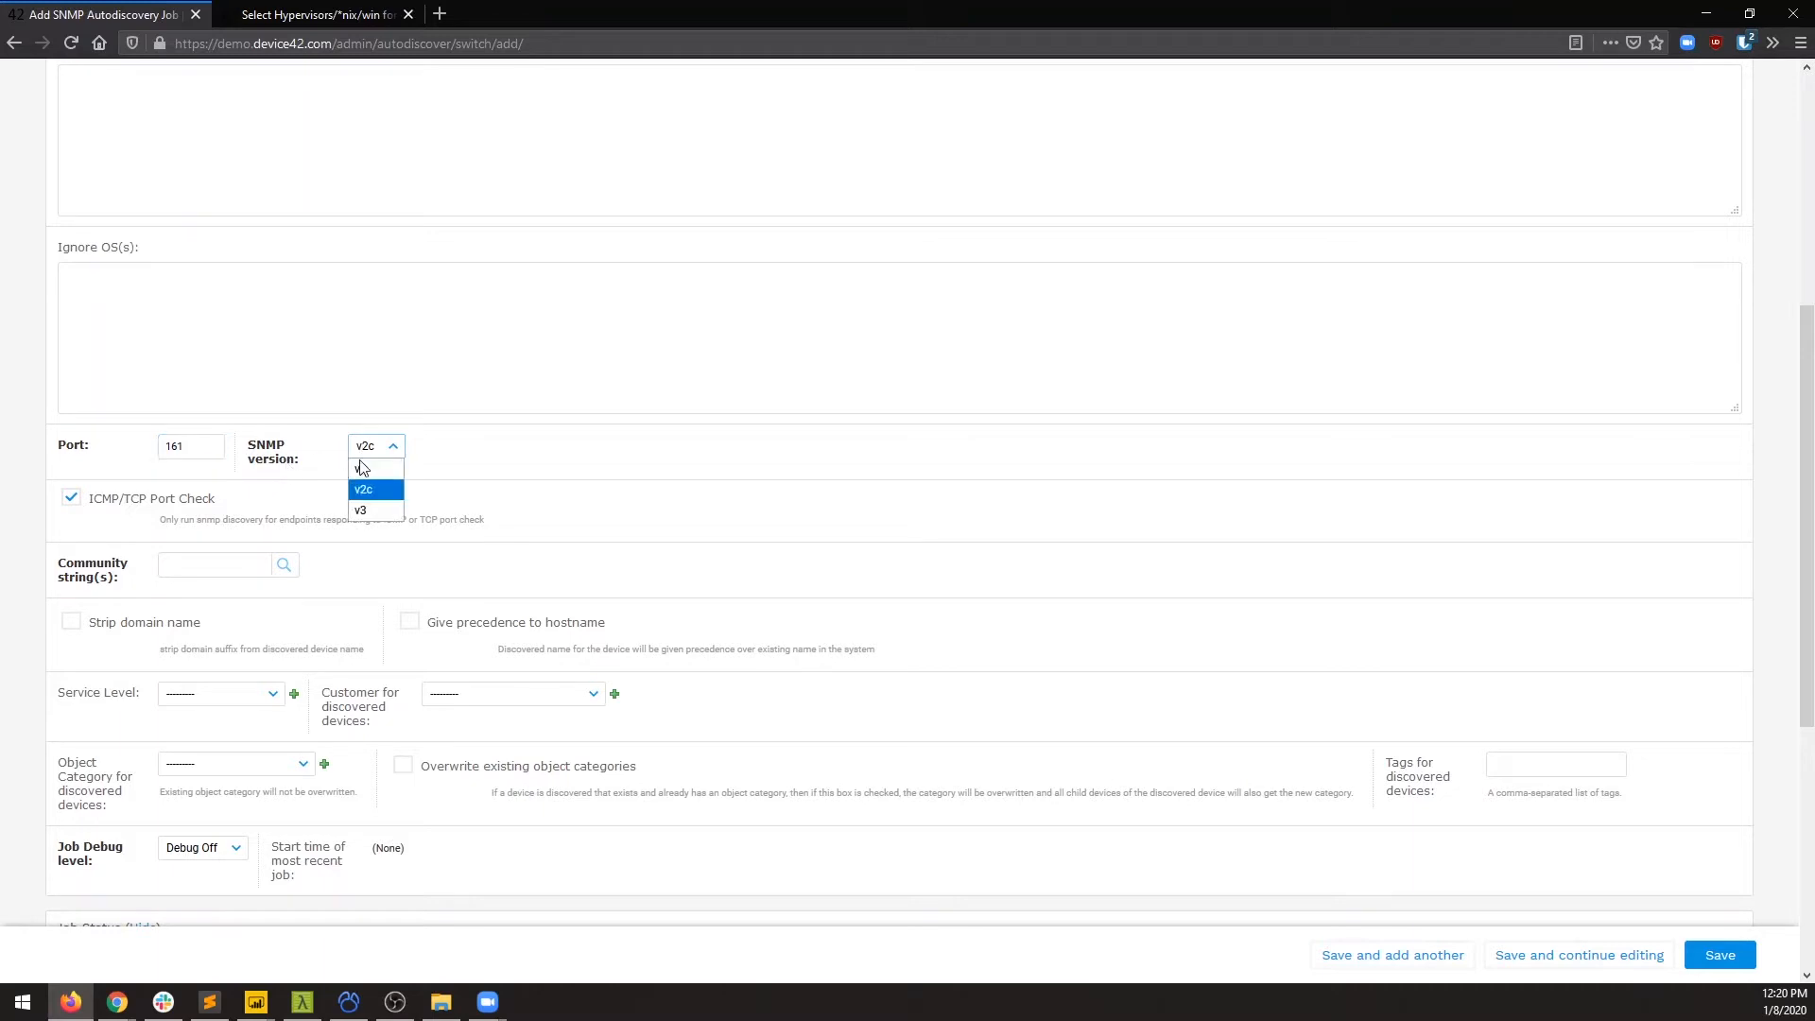
left_click(367, 512)
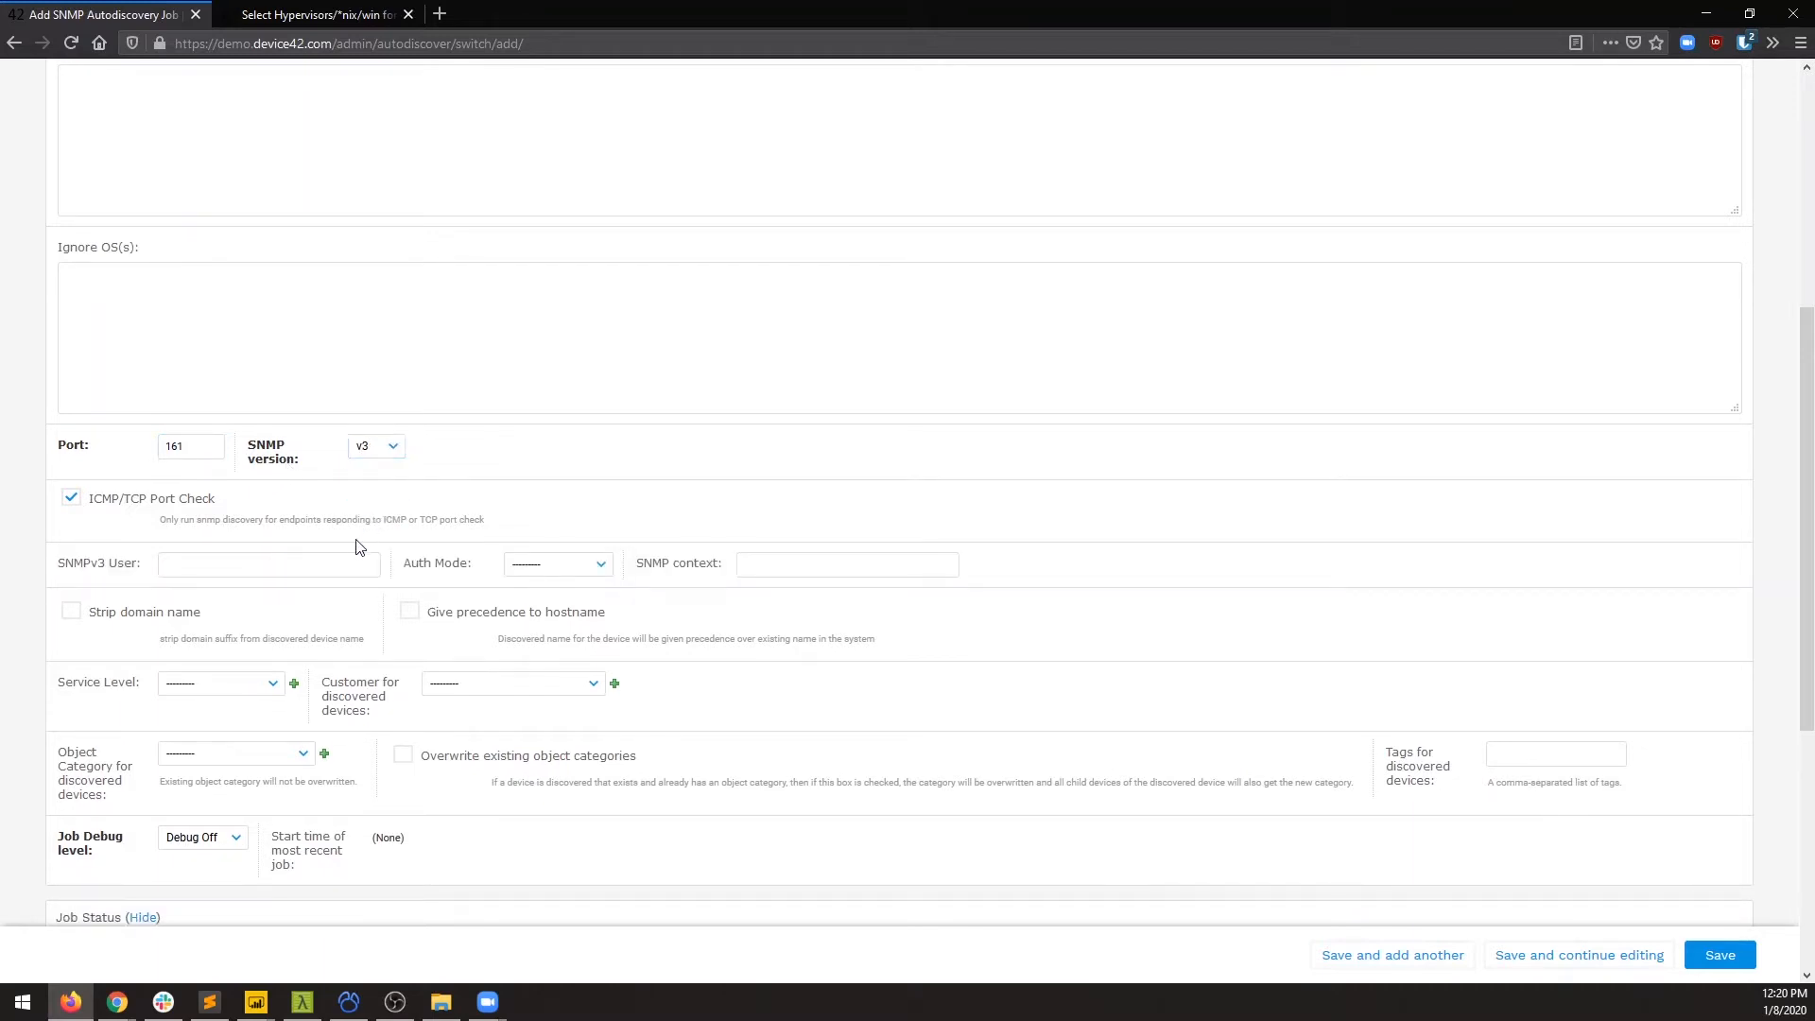
left_click(579, 570)
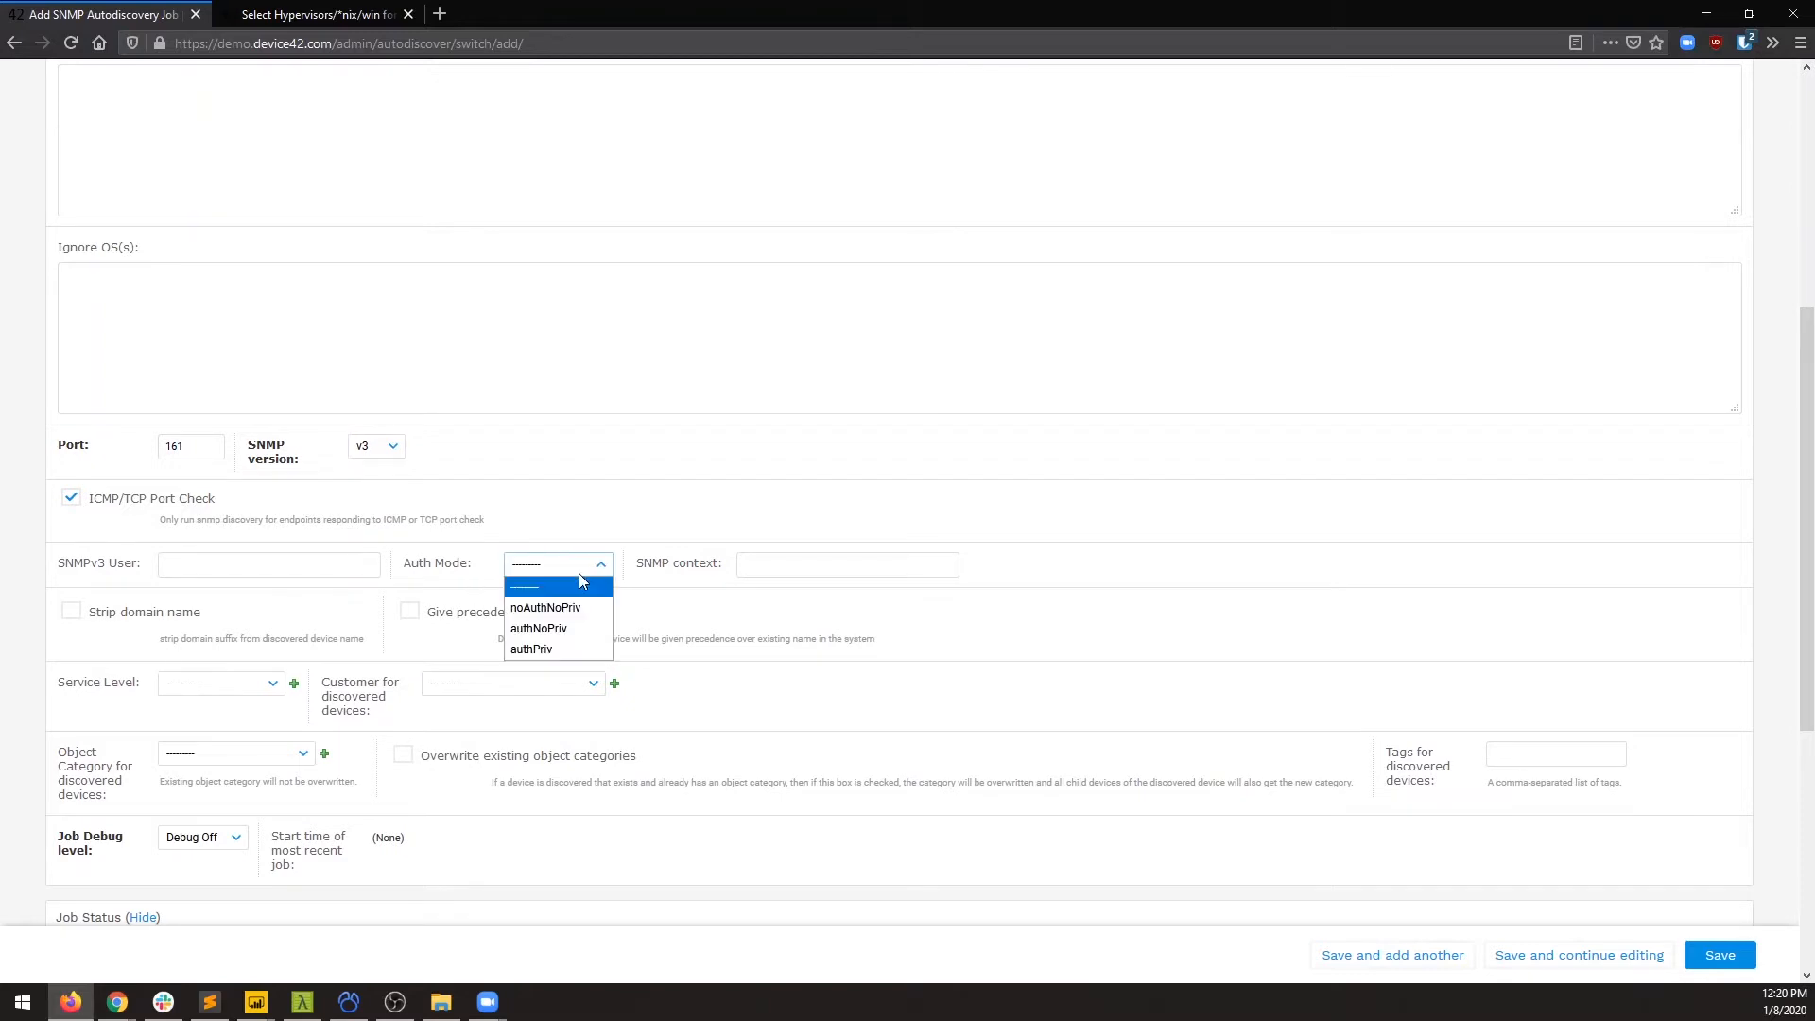
left_click(583, 651)
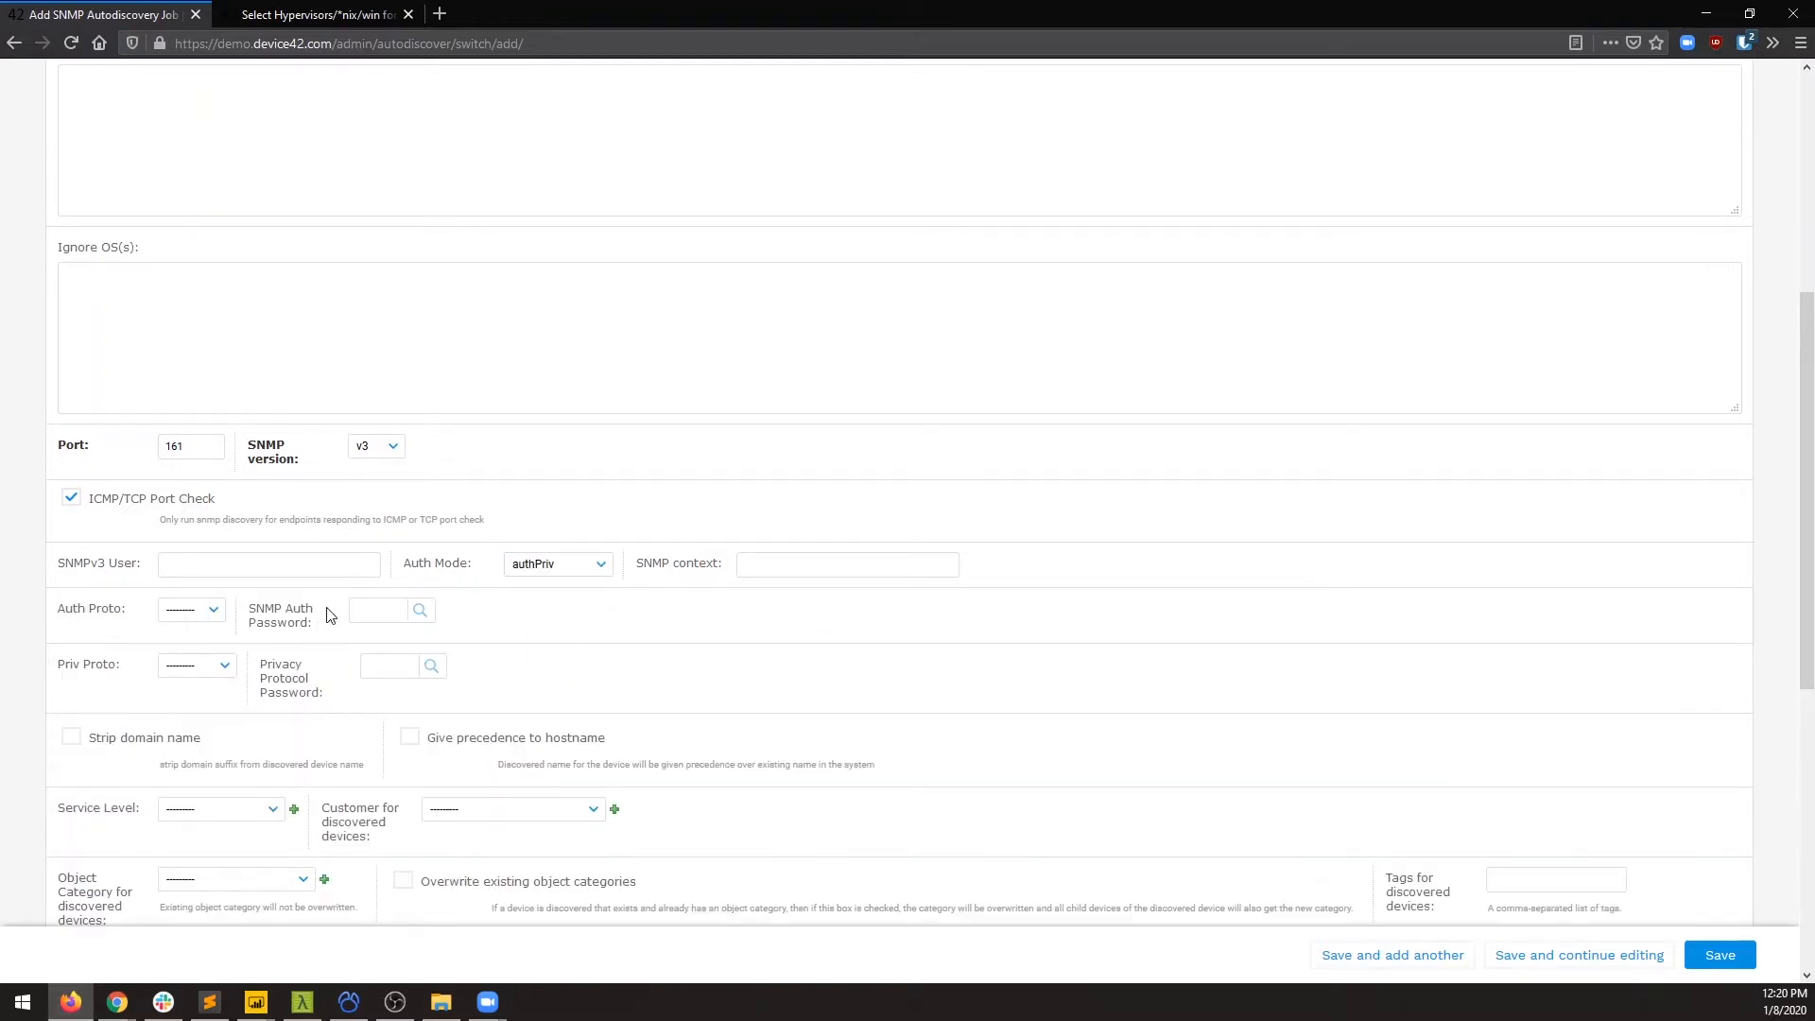
left_click(160, 672)
left_click(182, 609)
left_click(223, 561)
scroll(223, 559, "down", 2)
scroll(223, 558, "down", 1)
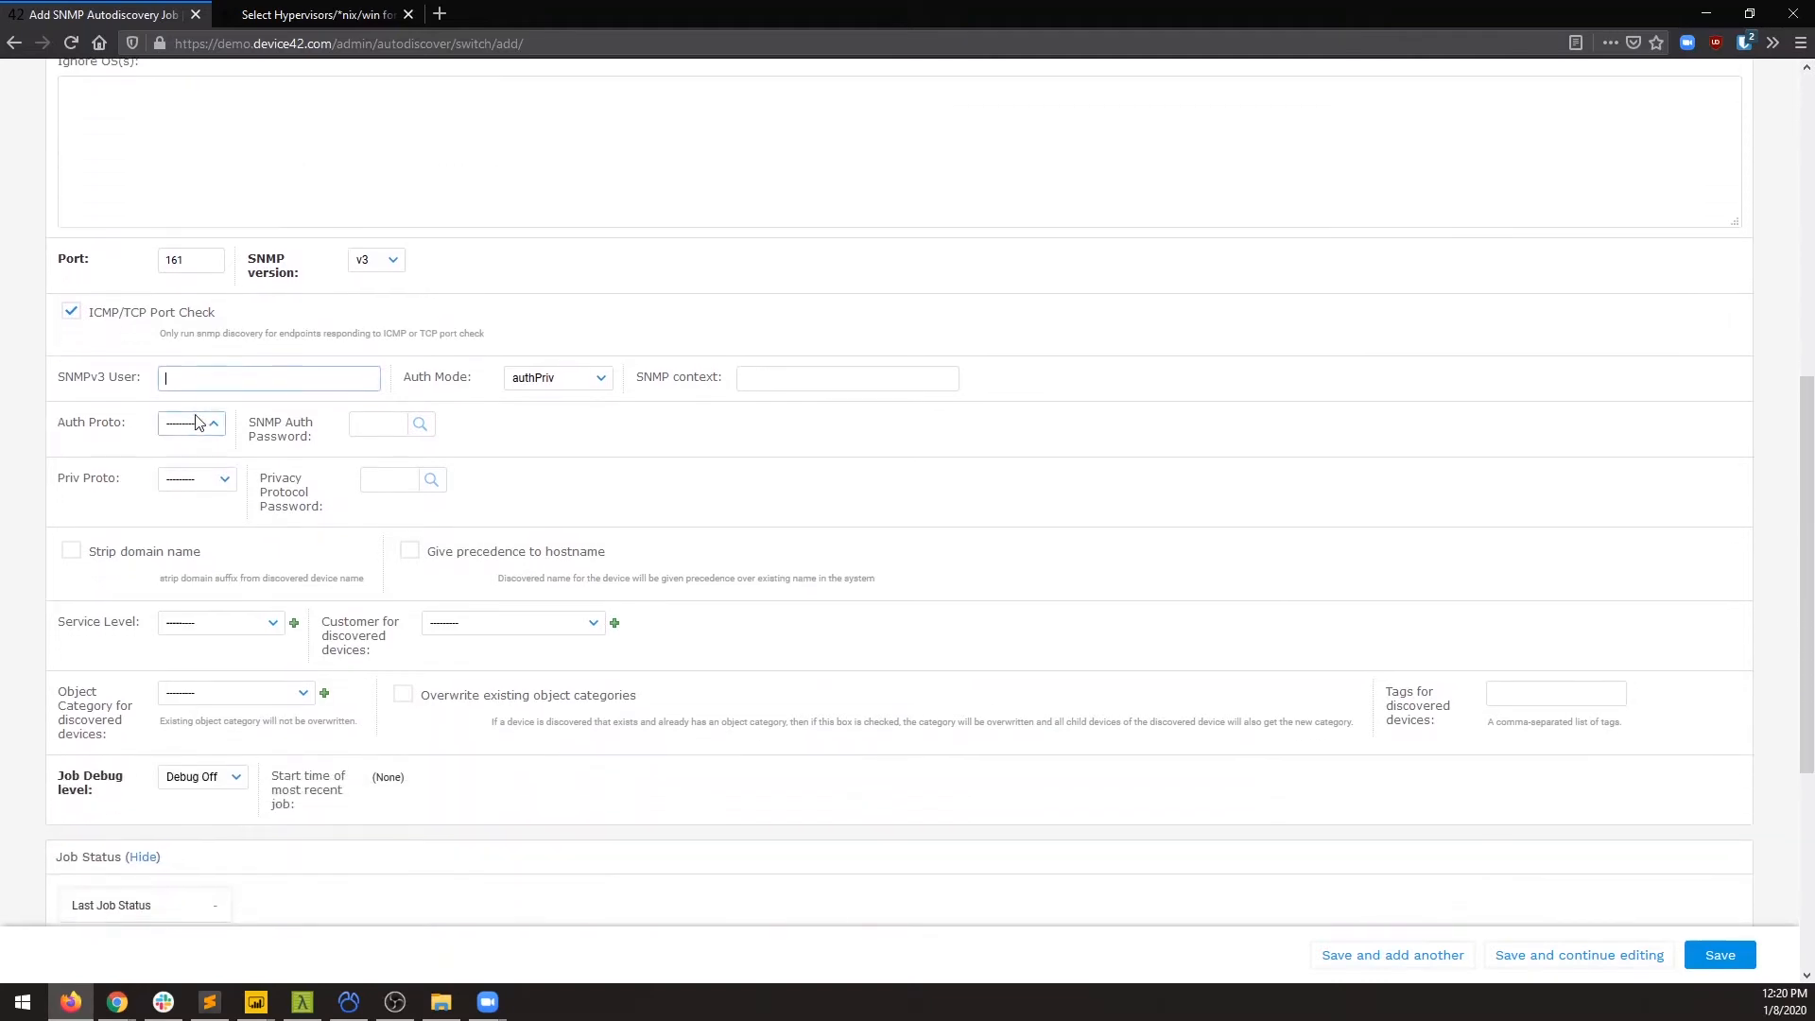
Step: Change the auth mode to authNoPriv, and set the SNMP version back to v2c
left_click(593, 382)
left_click(564, 433)
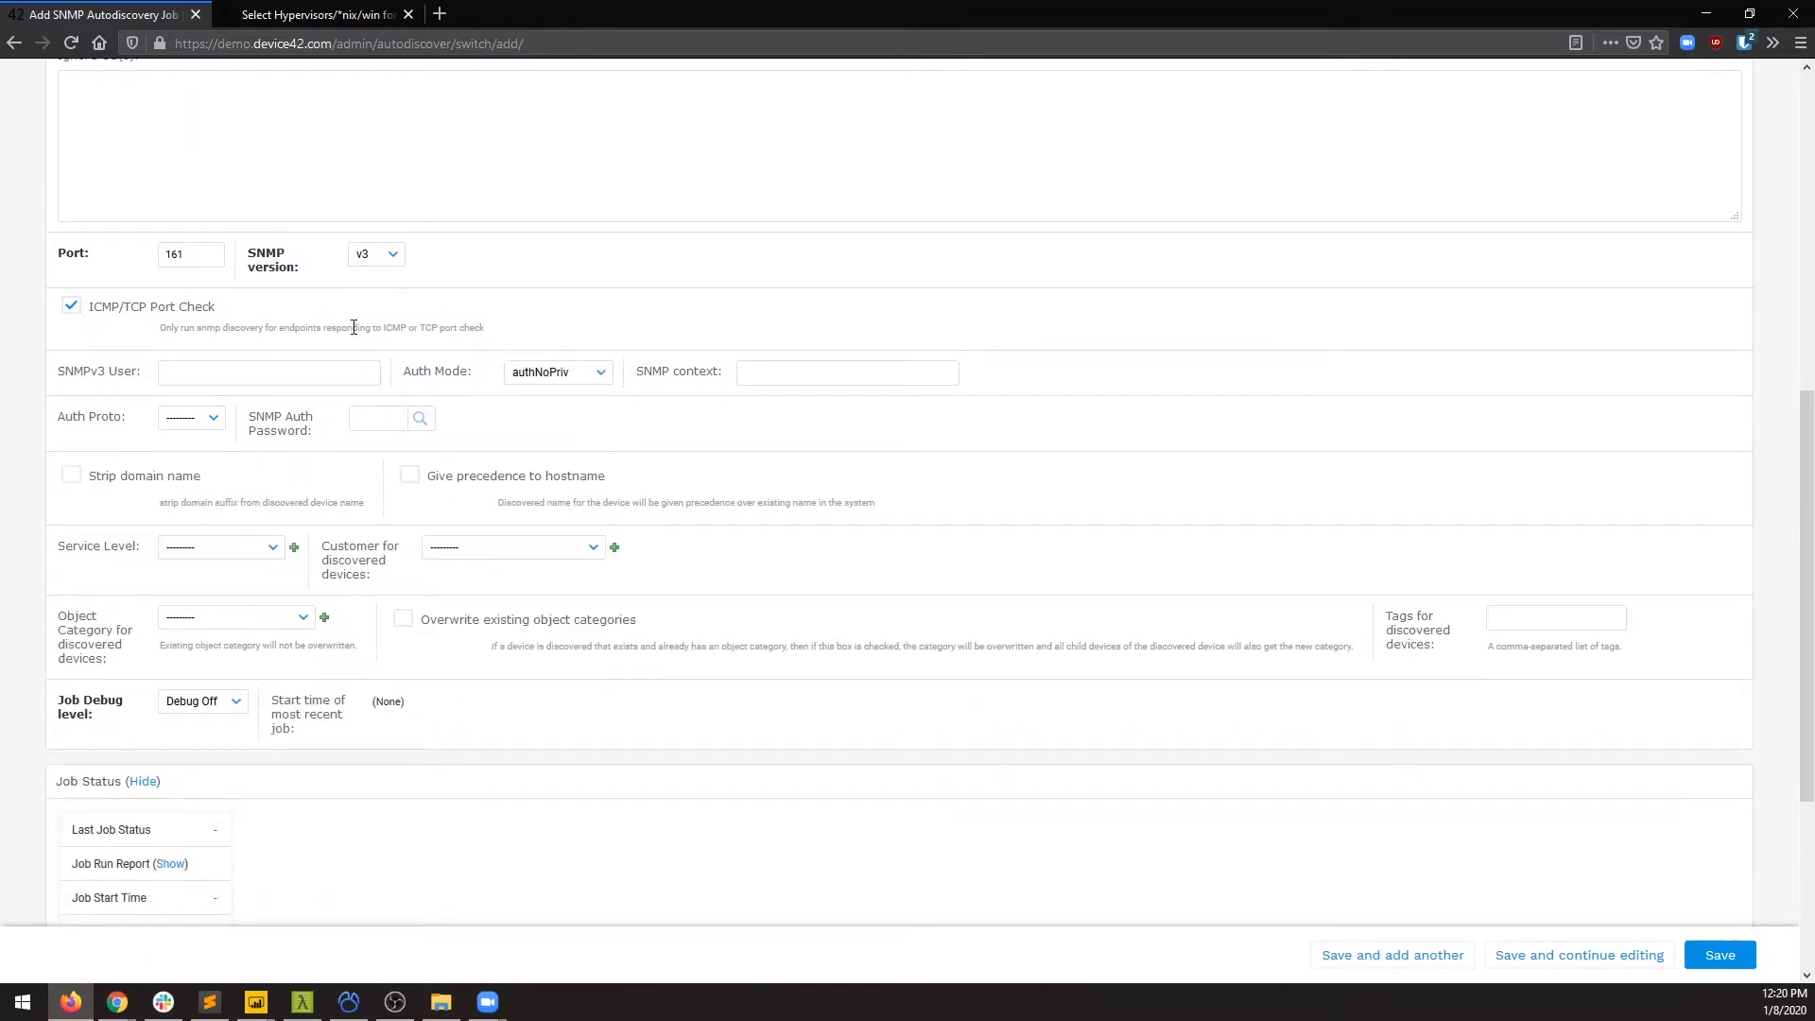
left_click(382, 260)
left_click(388, 306)
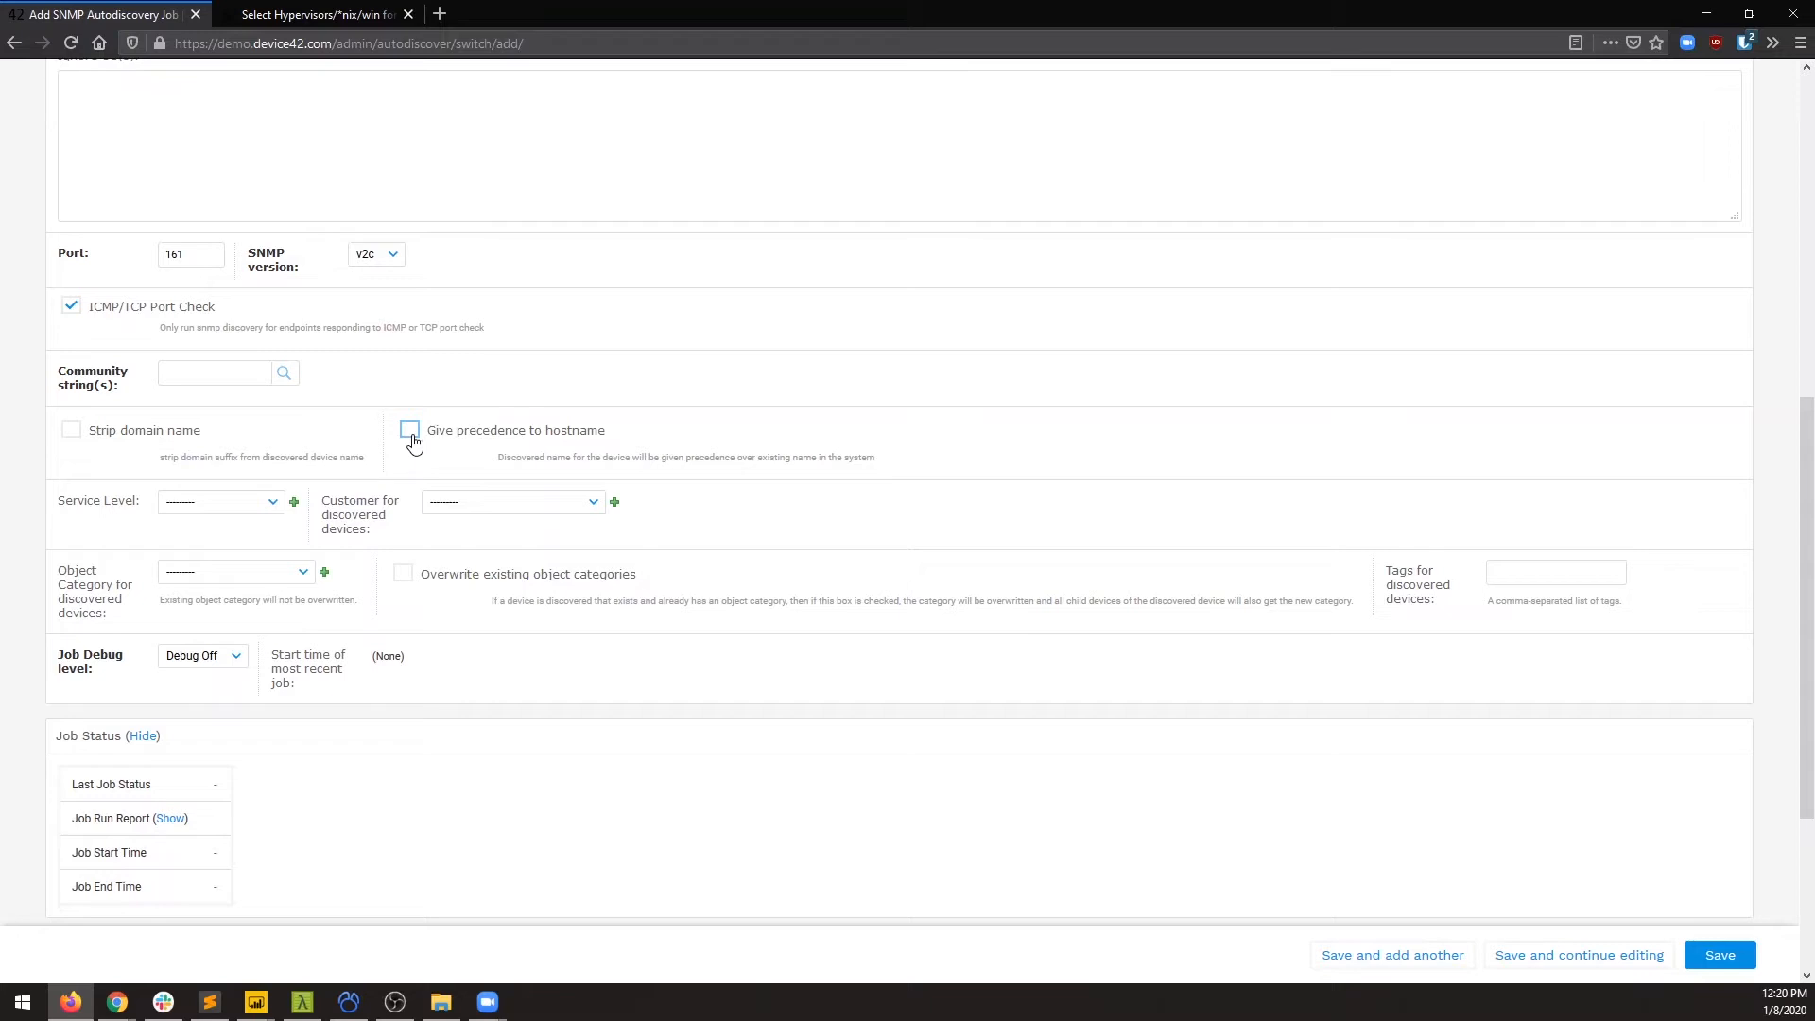
Step: Examine the service level, object category and job debug level choices for the discovery job
scroll(360, 574, "down", 2)
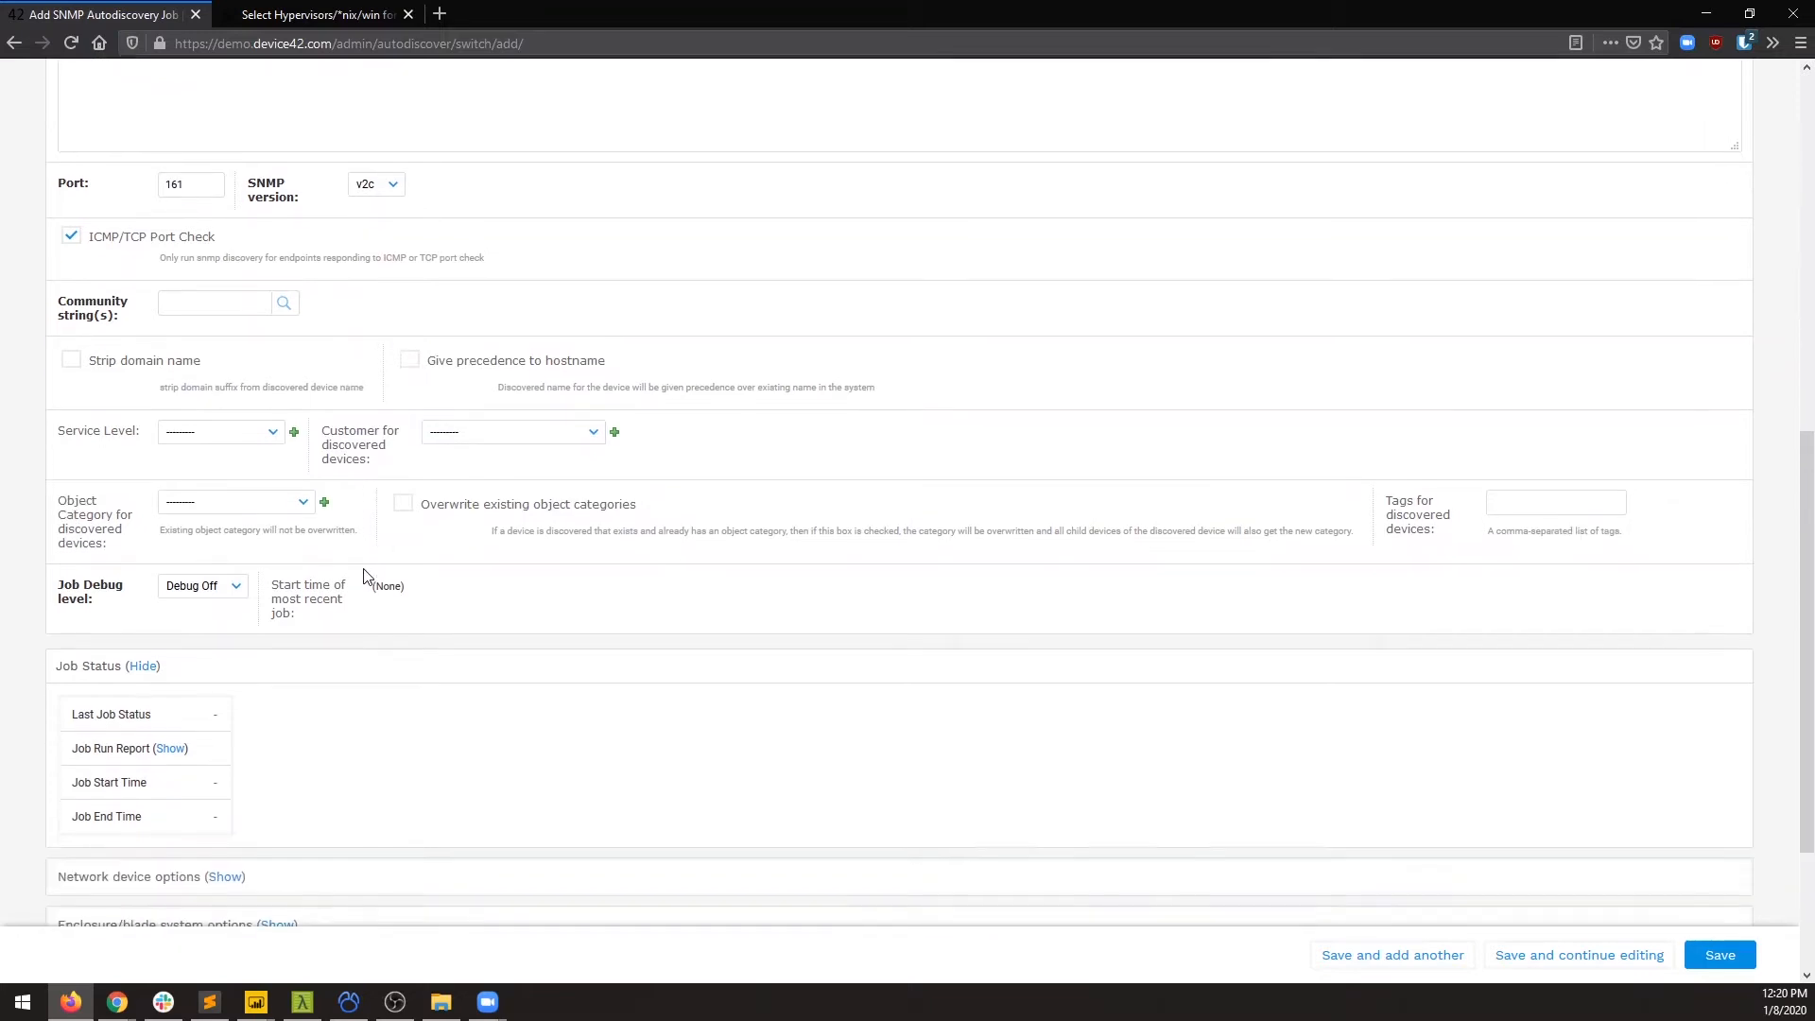
left_click(248, 406)
left_click(248, 408)
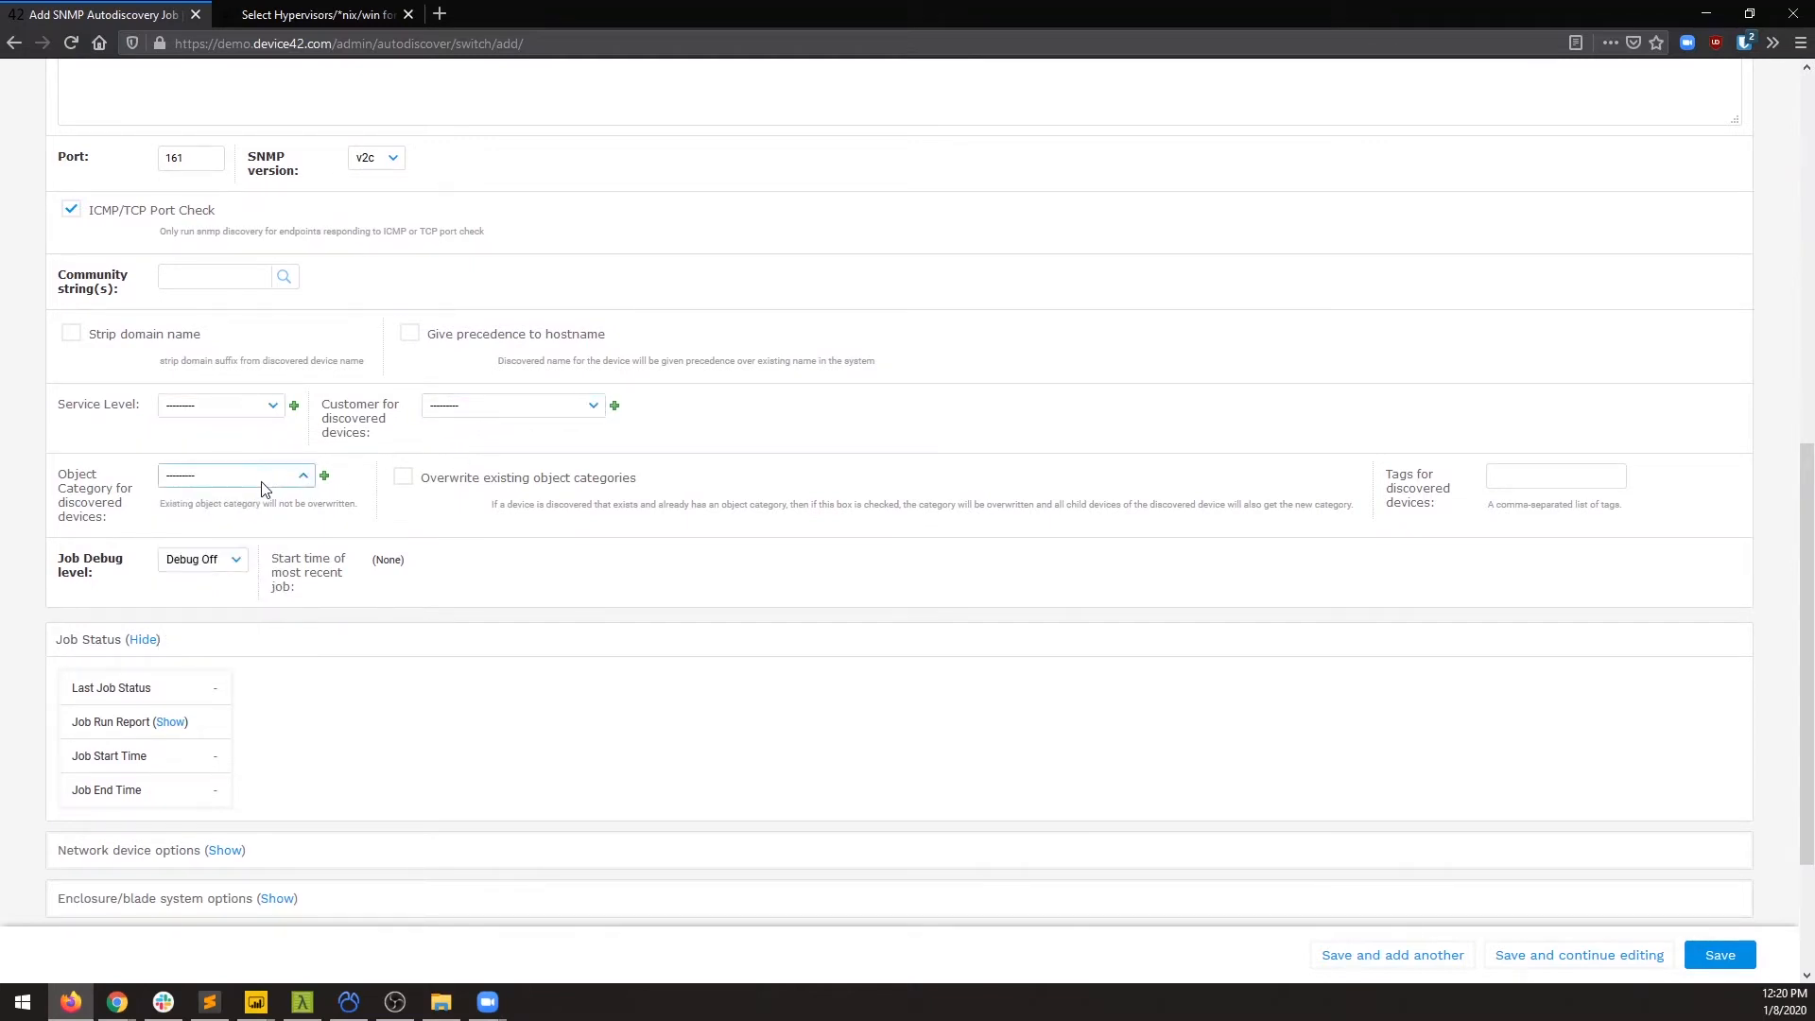
left_click(236, 480)
left_click(240, 487)
left_click(215, 559)
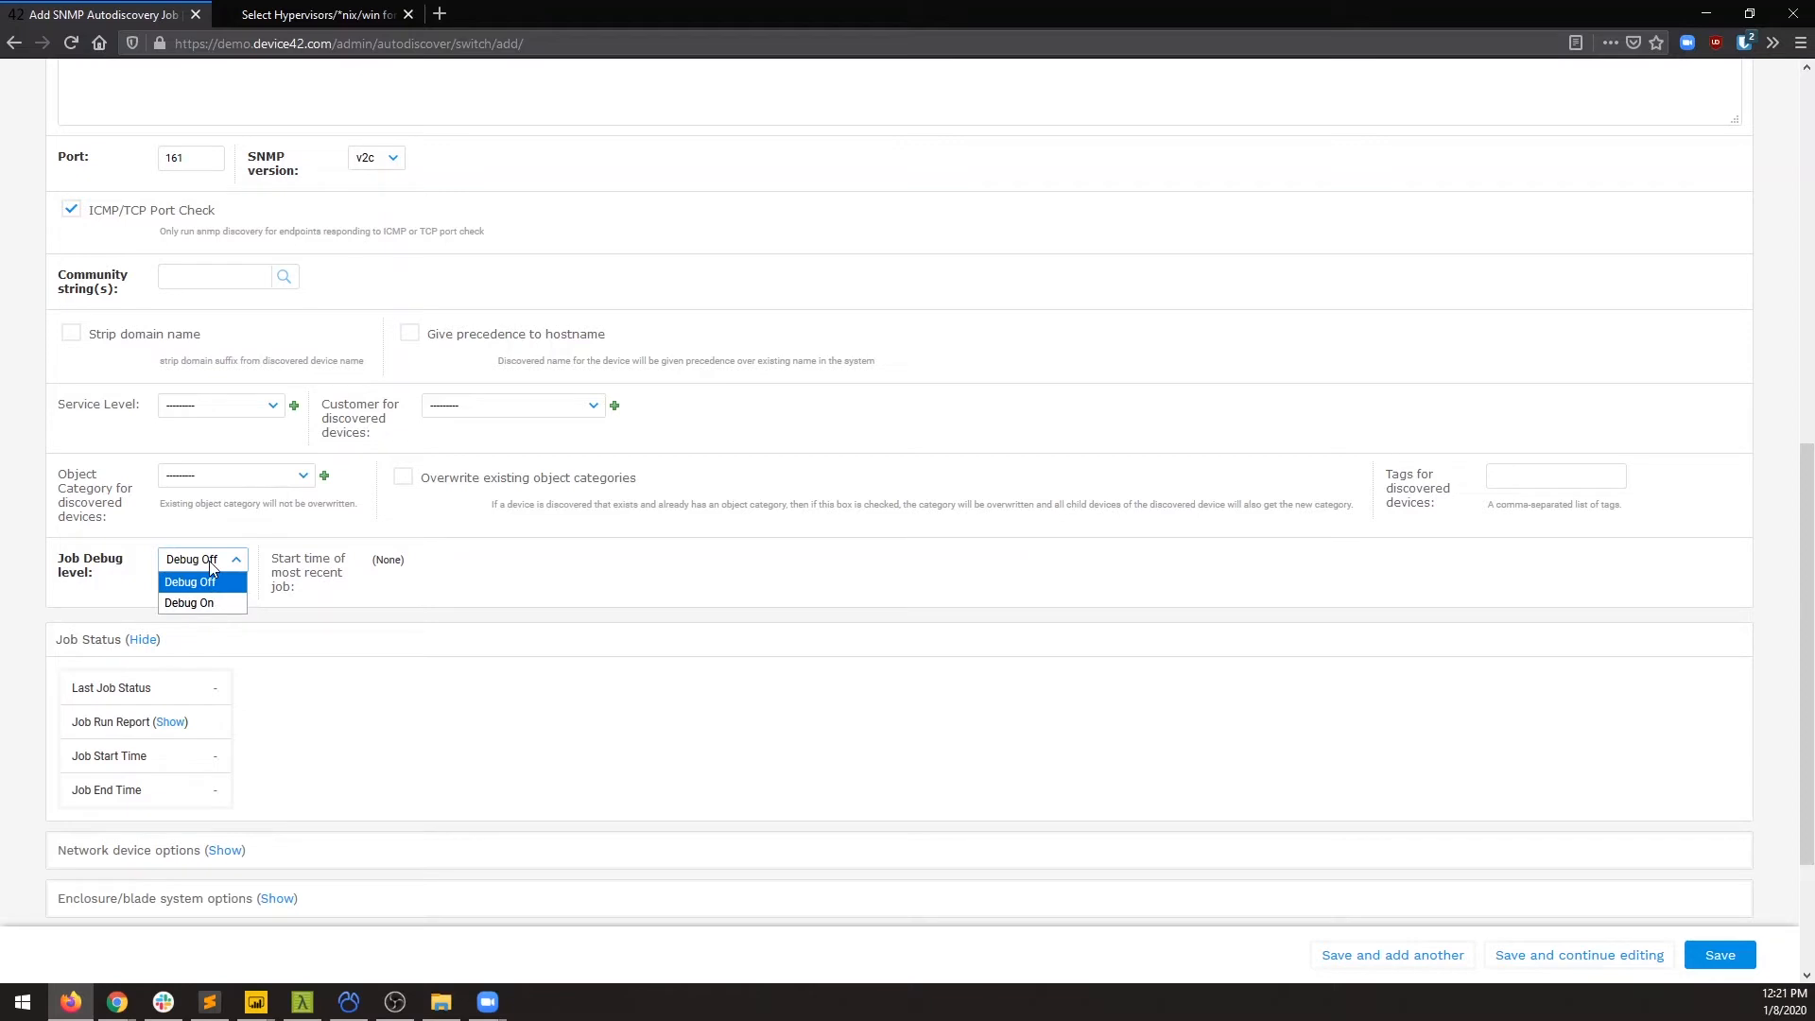
left_click(211, 567)
Step: Expand the network device options and examine the VRF group and subnet category settings for discovered subnets
scroll(371, 590, "down", 3)
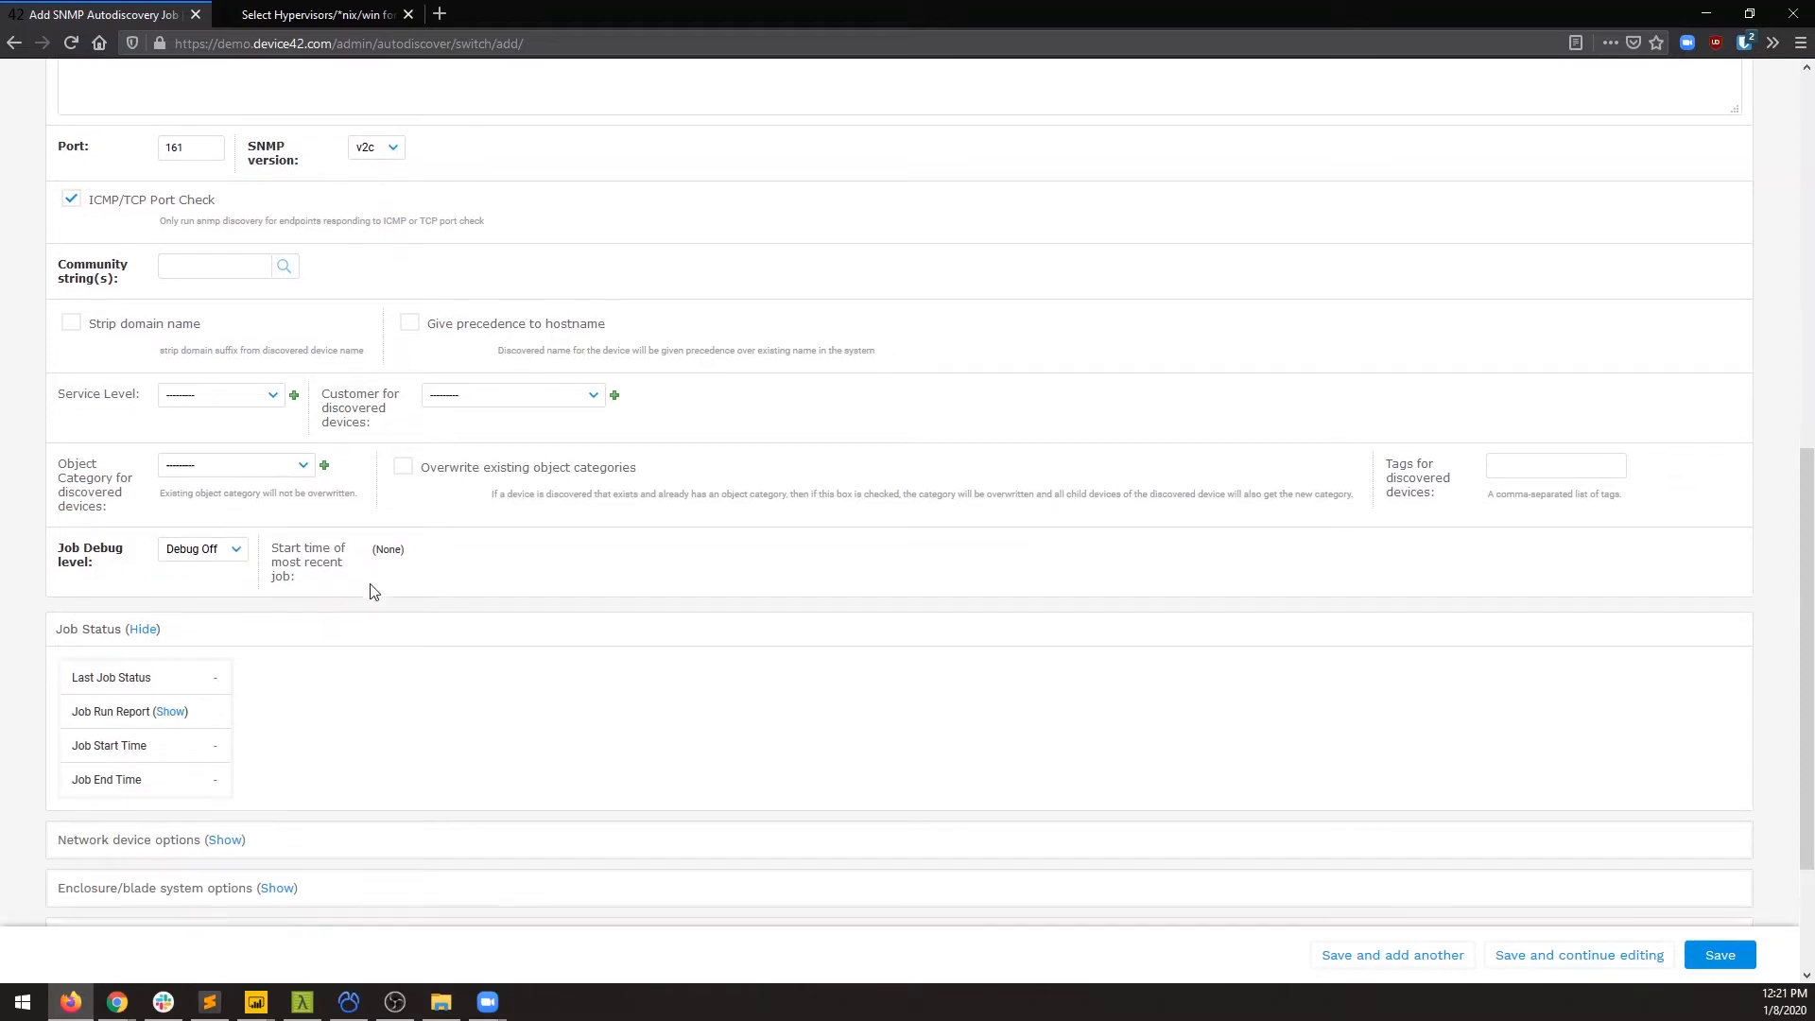
scroll(364, 567, "down", 1)
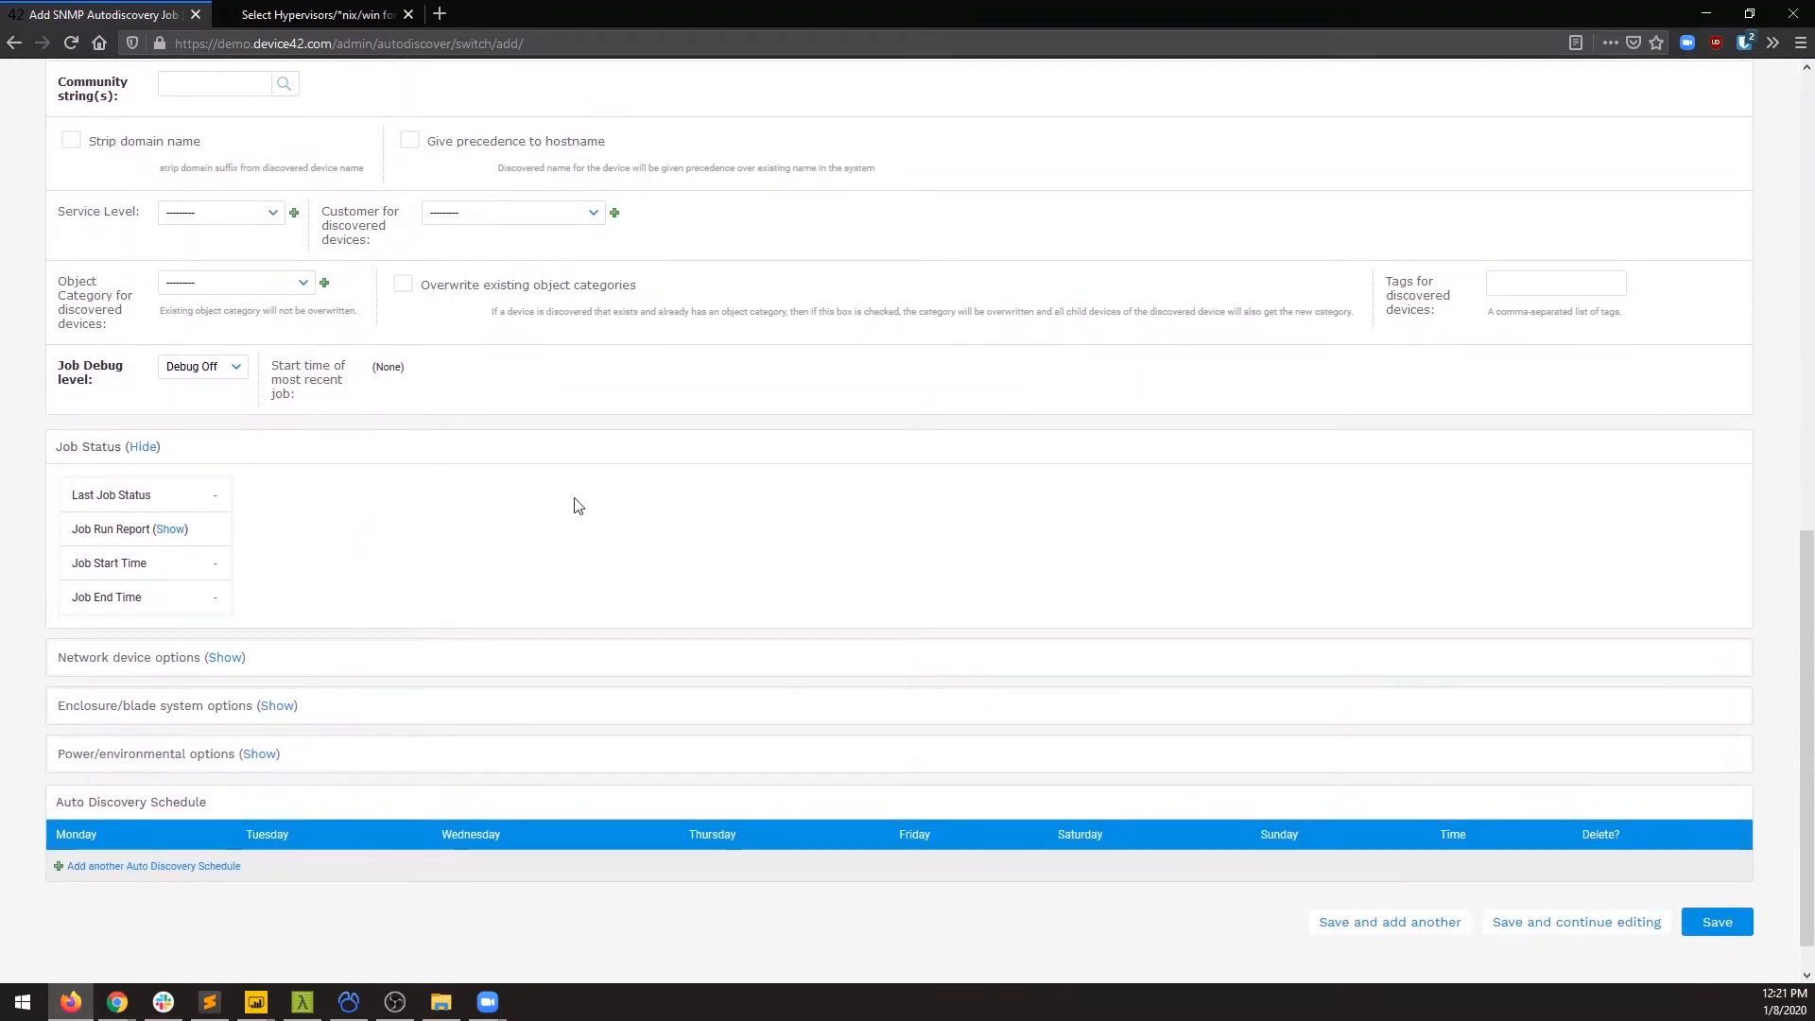
scroll(572, 507, "down", 1)
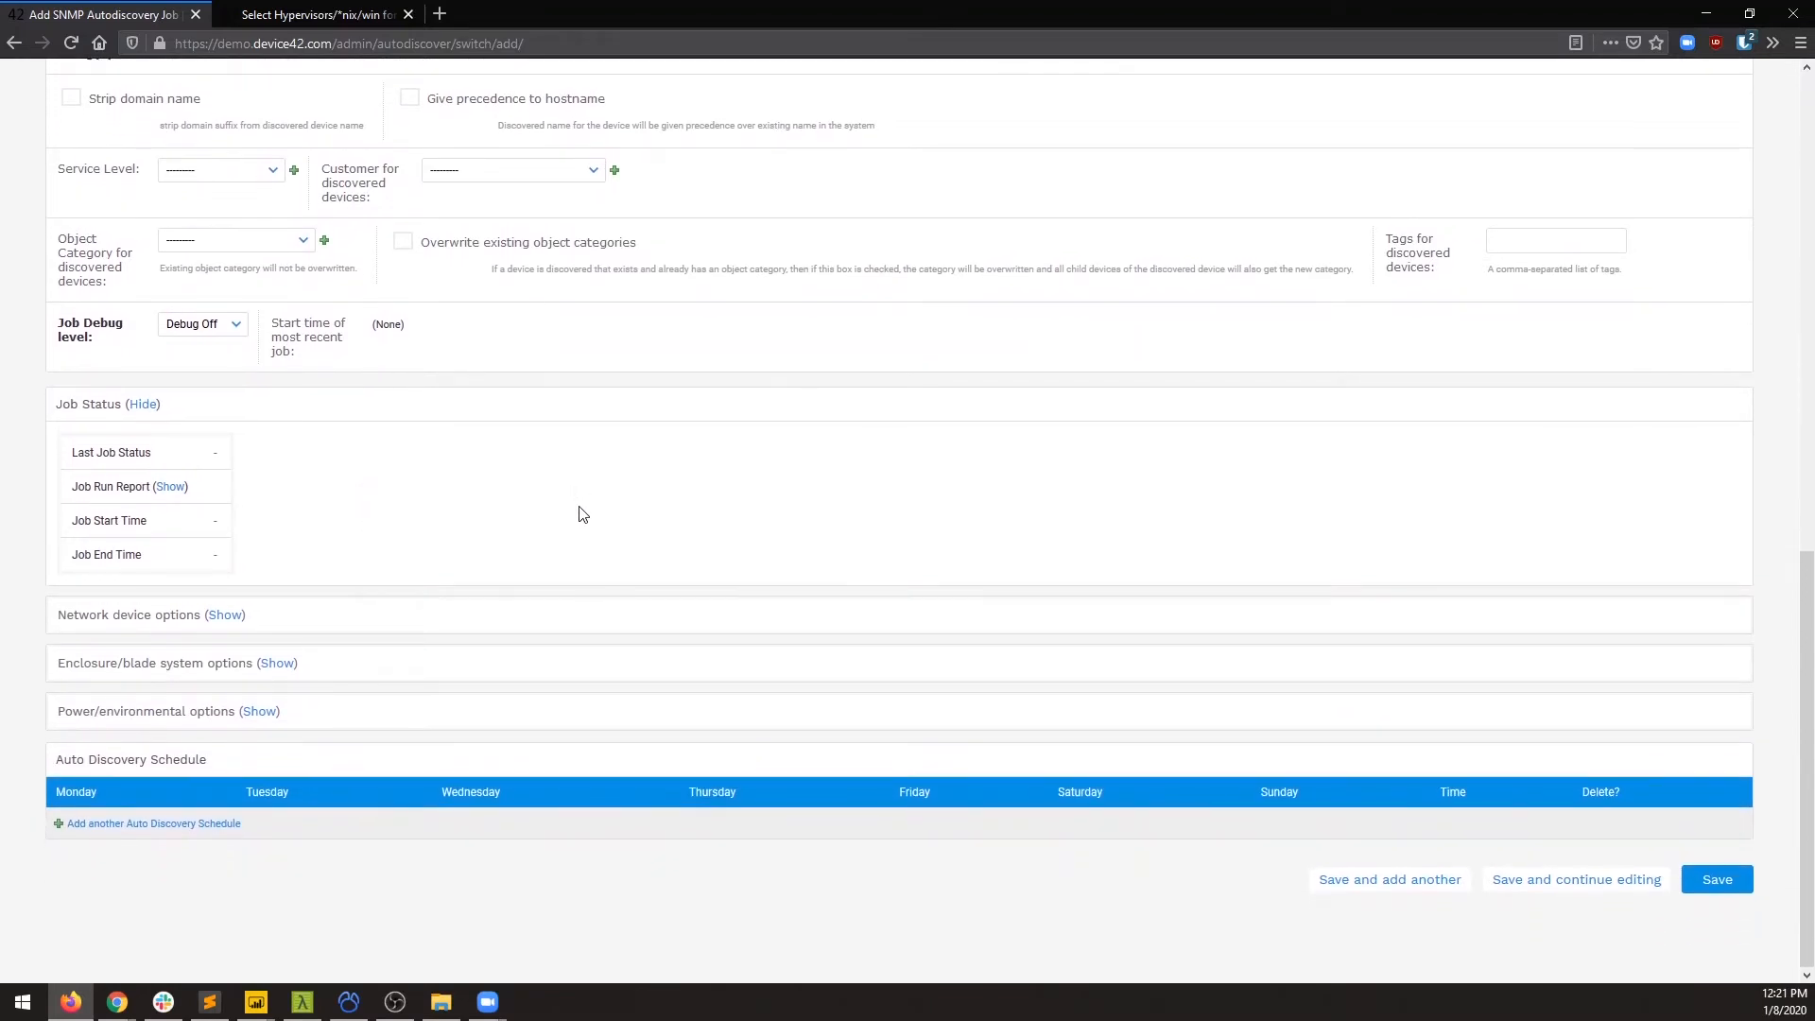
left_click(225, 615)
scroll(225, 624, "down", 5)
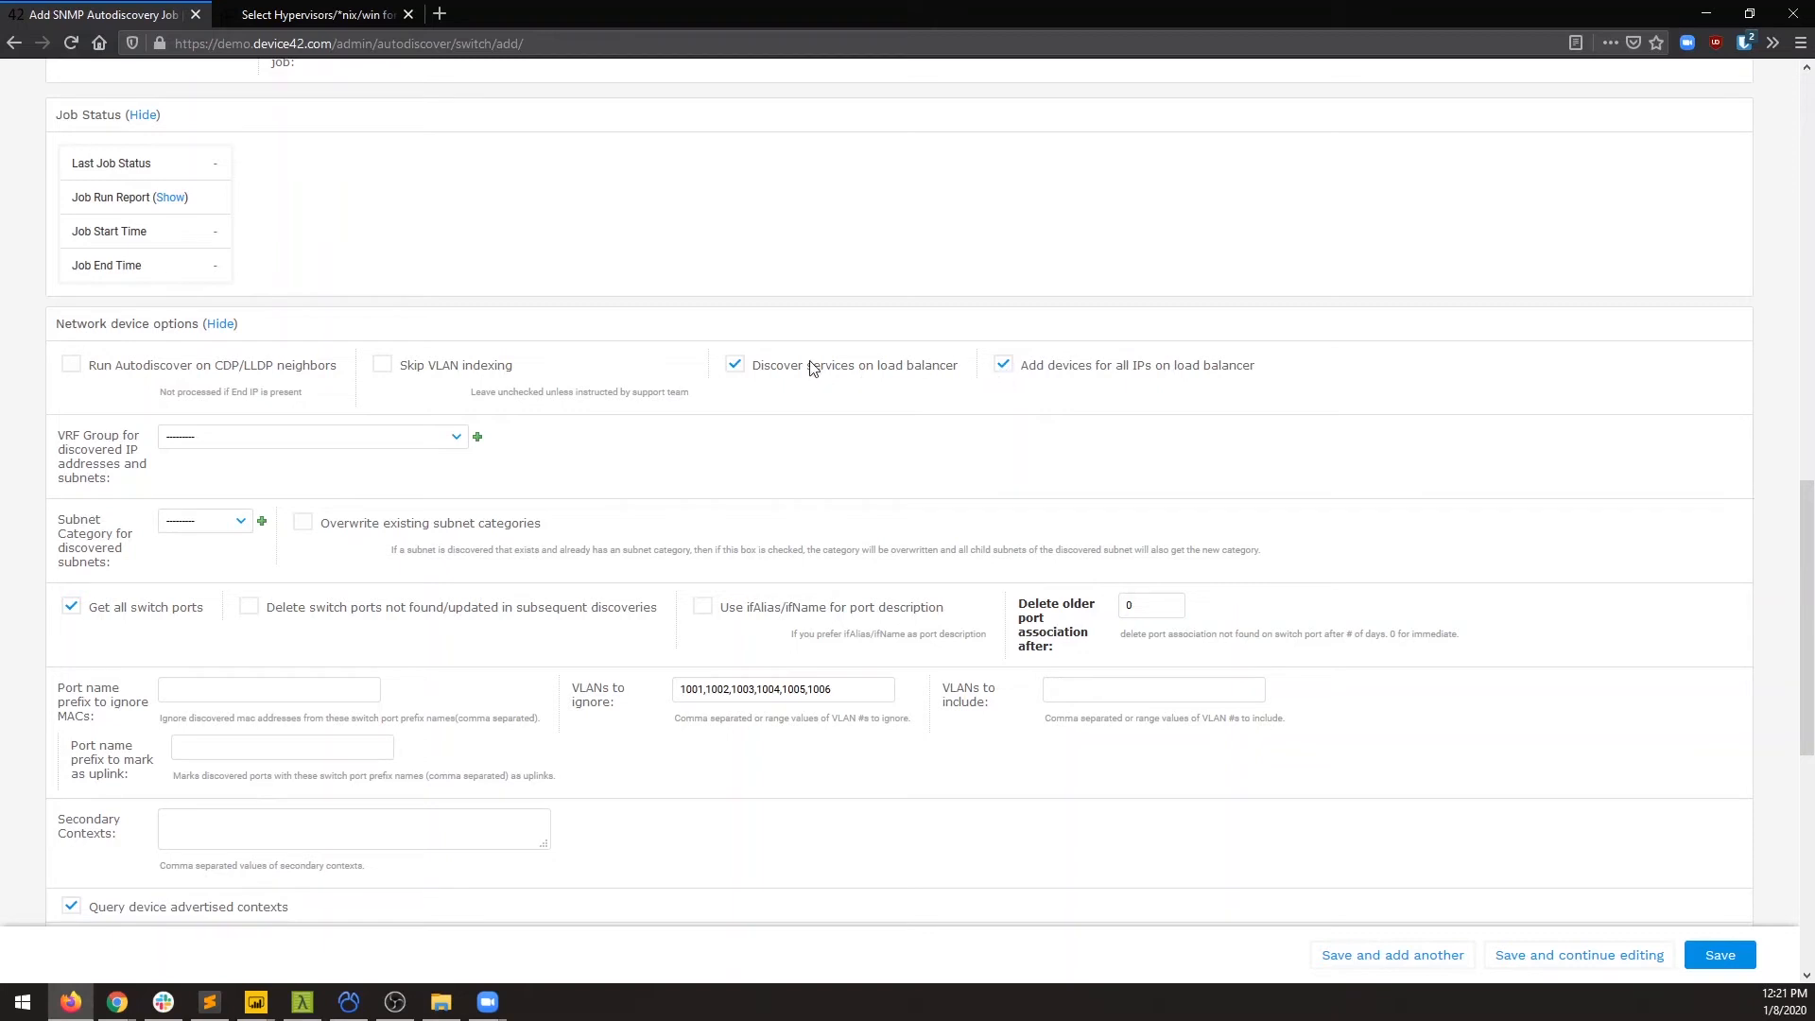
left_click(424, 436)
left_click(253, 464)
left_click(175, 526)
left_click(219, 551)
scroll(219, 551, "down", 2)
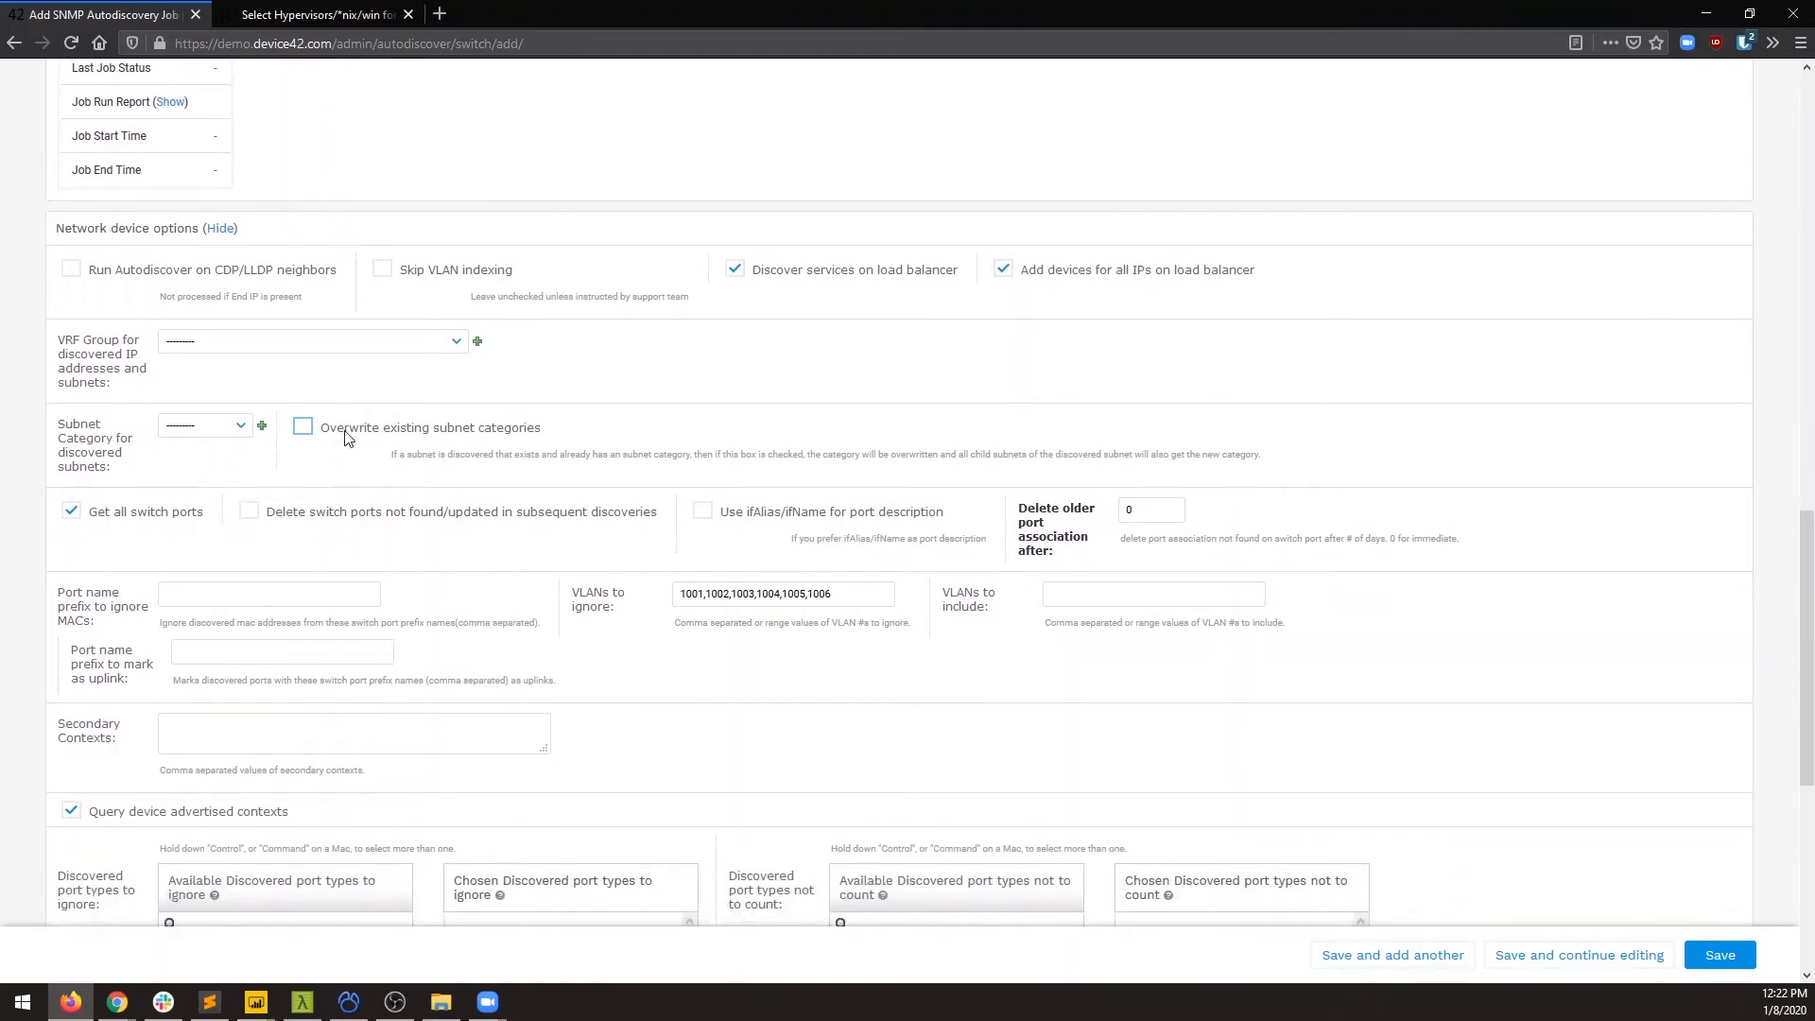
Step: Examine the switch port, MAC prefix, VLAN and discovered port type settings in the network device options
scroll(326, 427, "down", 3)
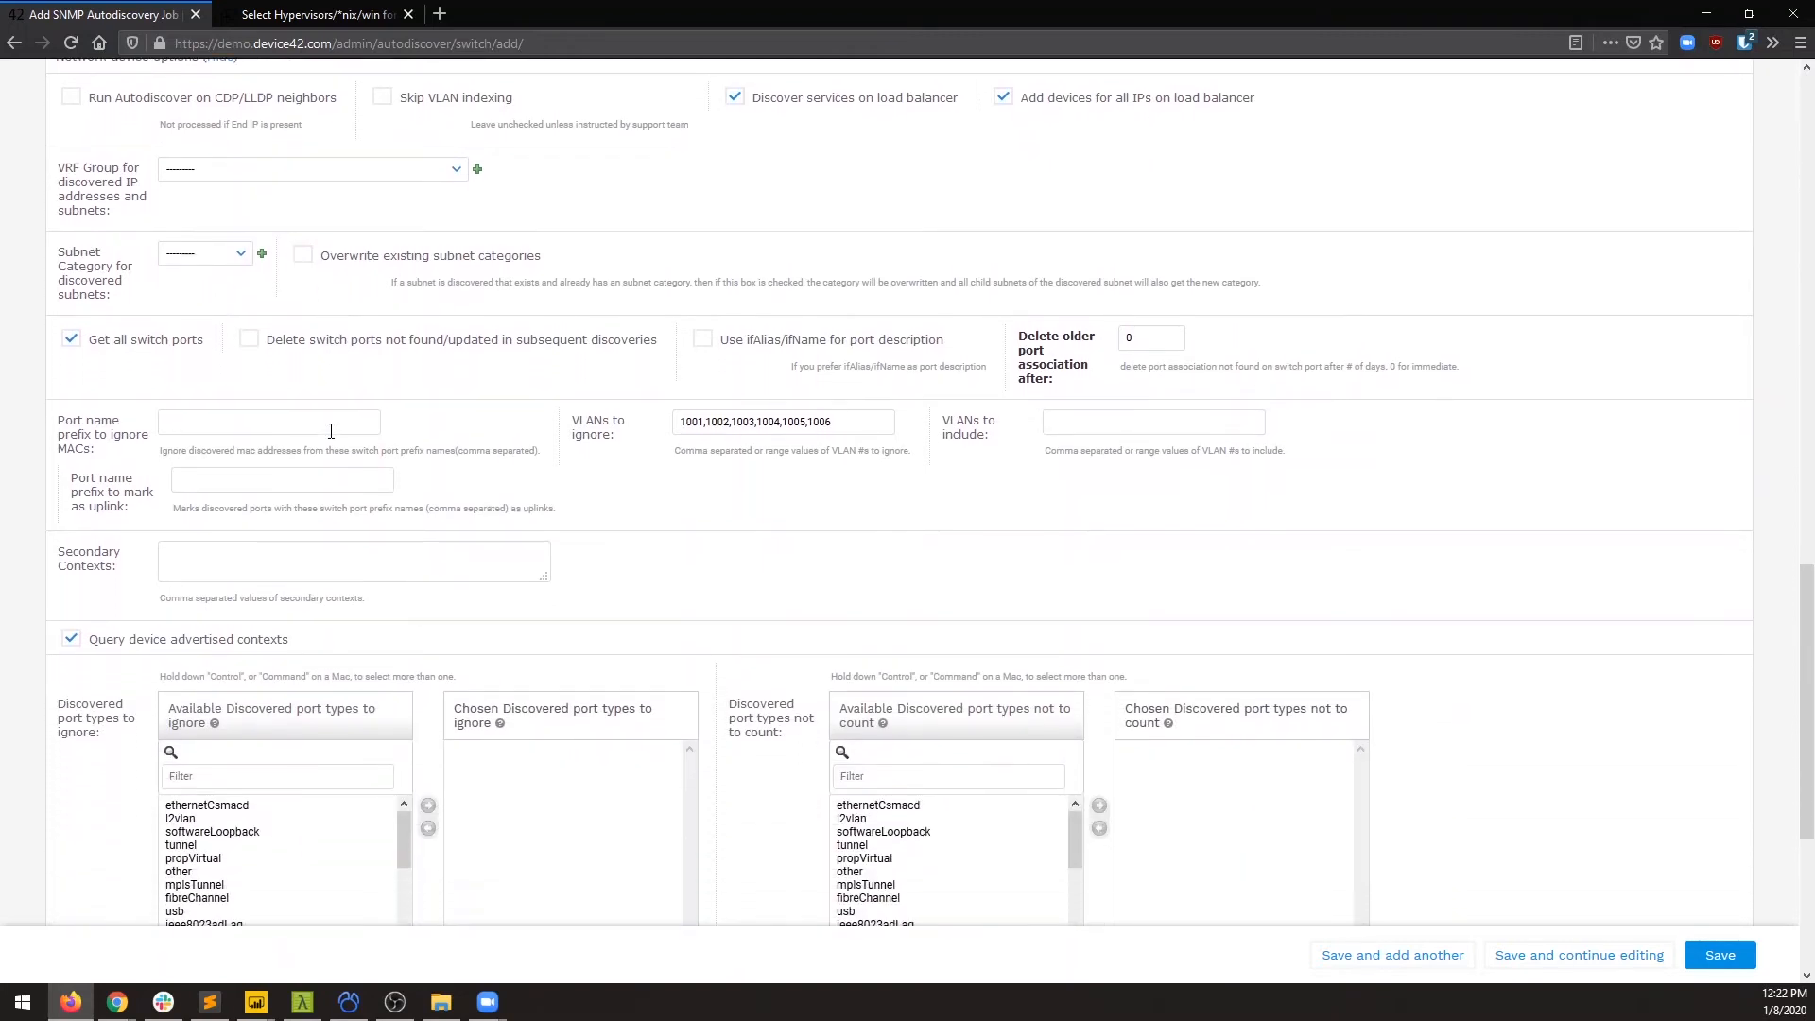
scroll(331, 431, "down", 2)
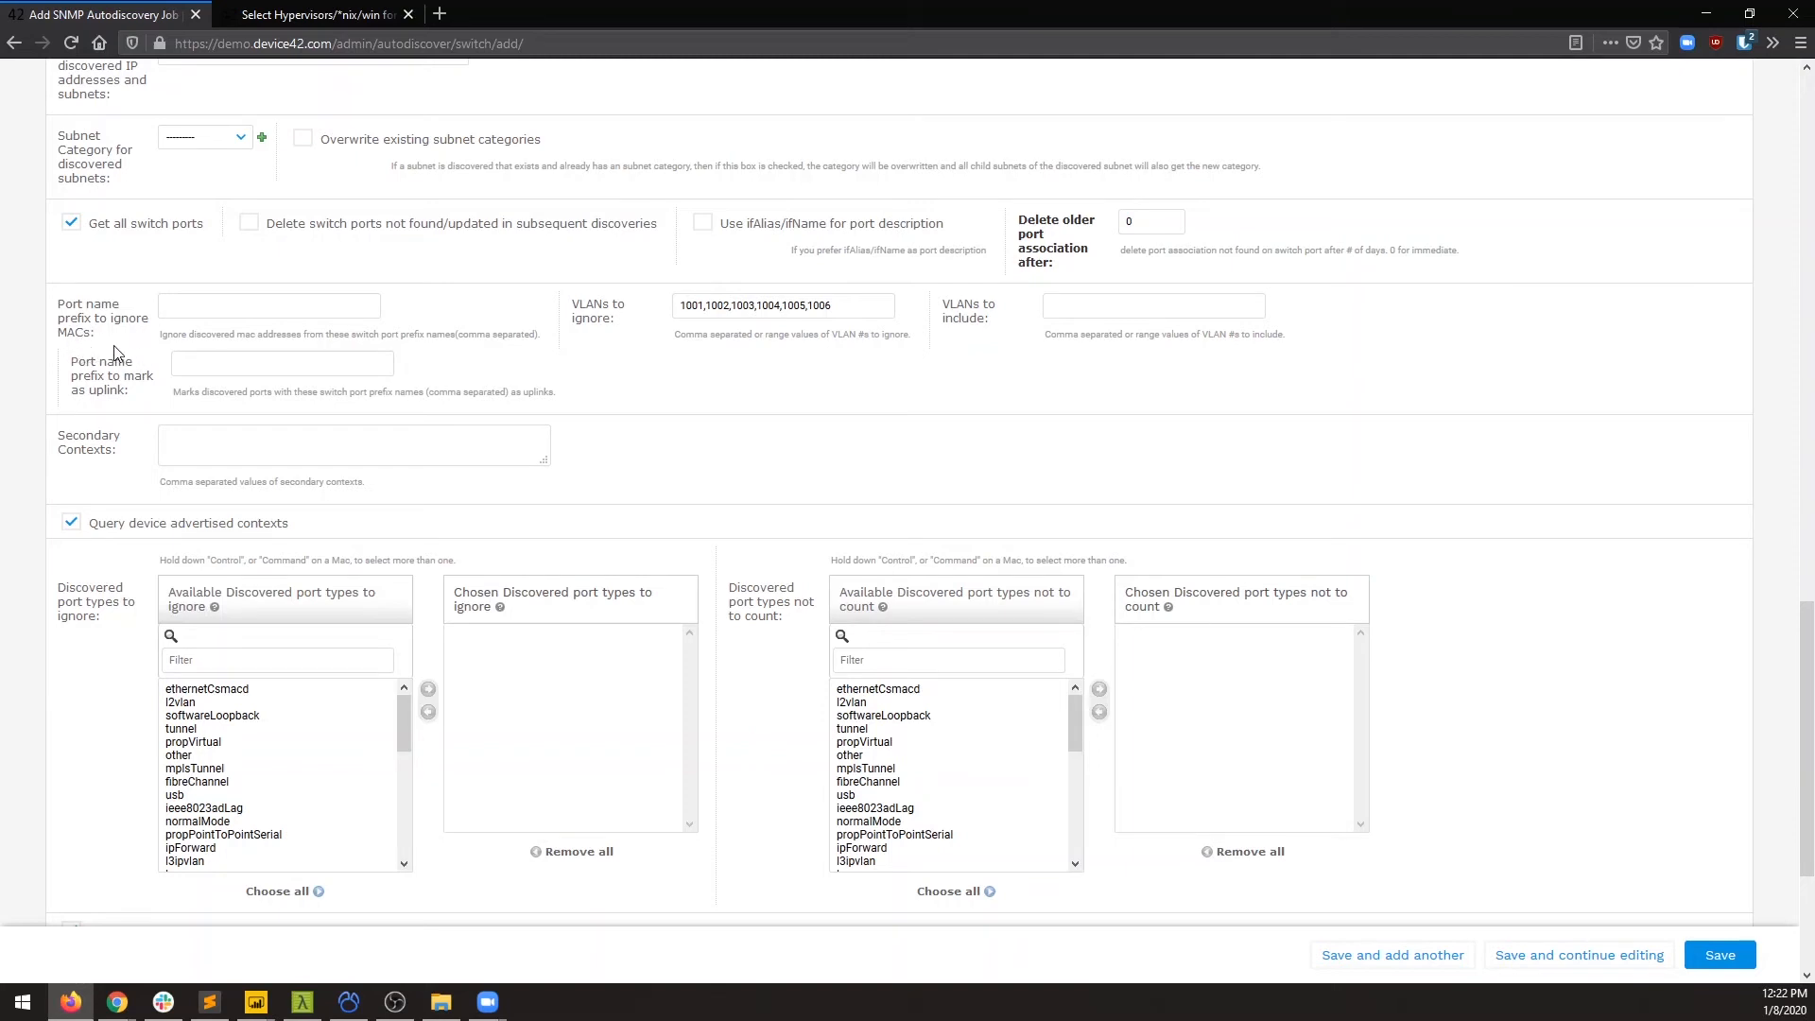
left_click(190, 309)
scroll(868, 393, "down", 3)
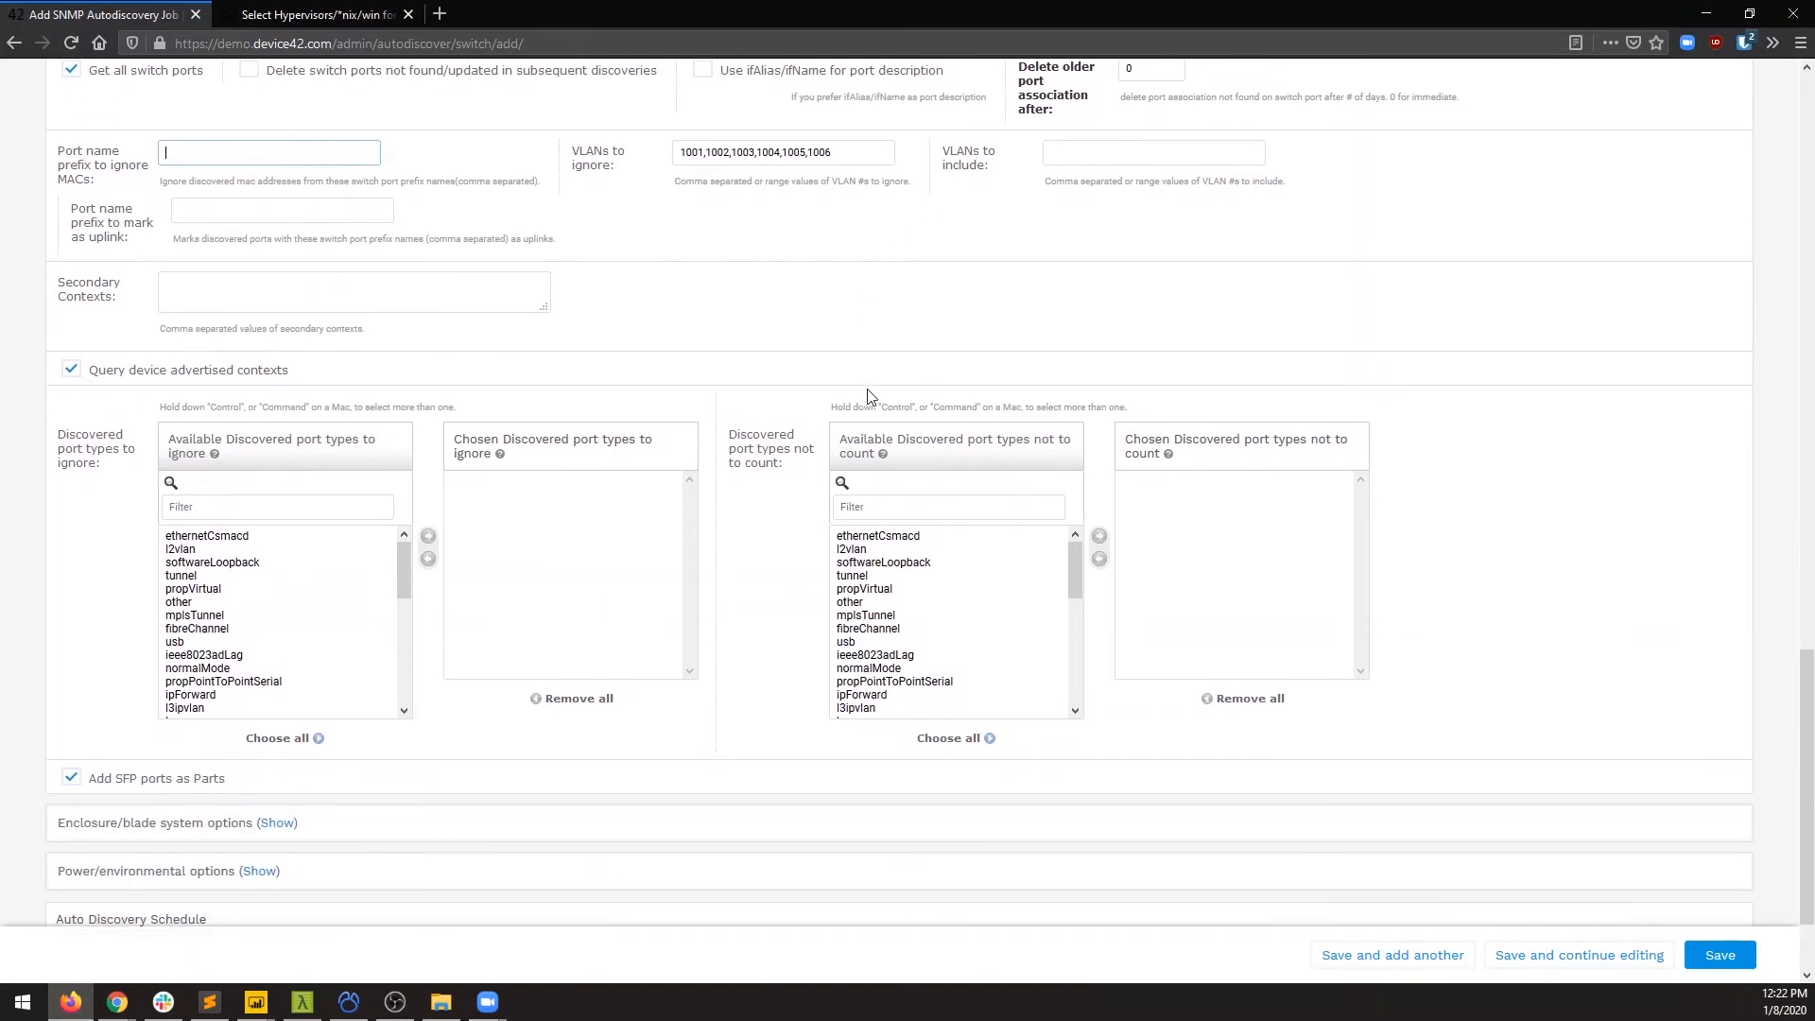
scroll(868, 393, "down", 2)
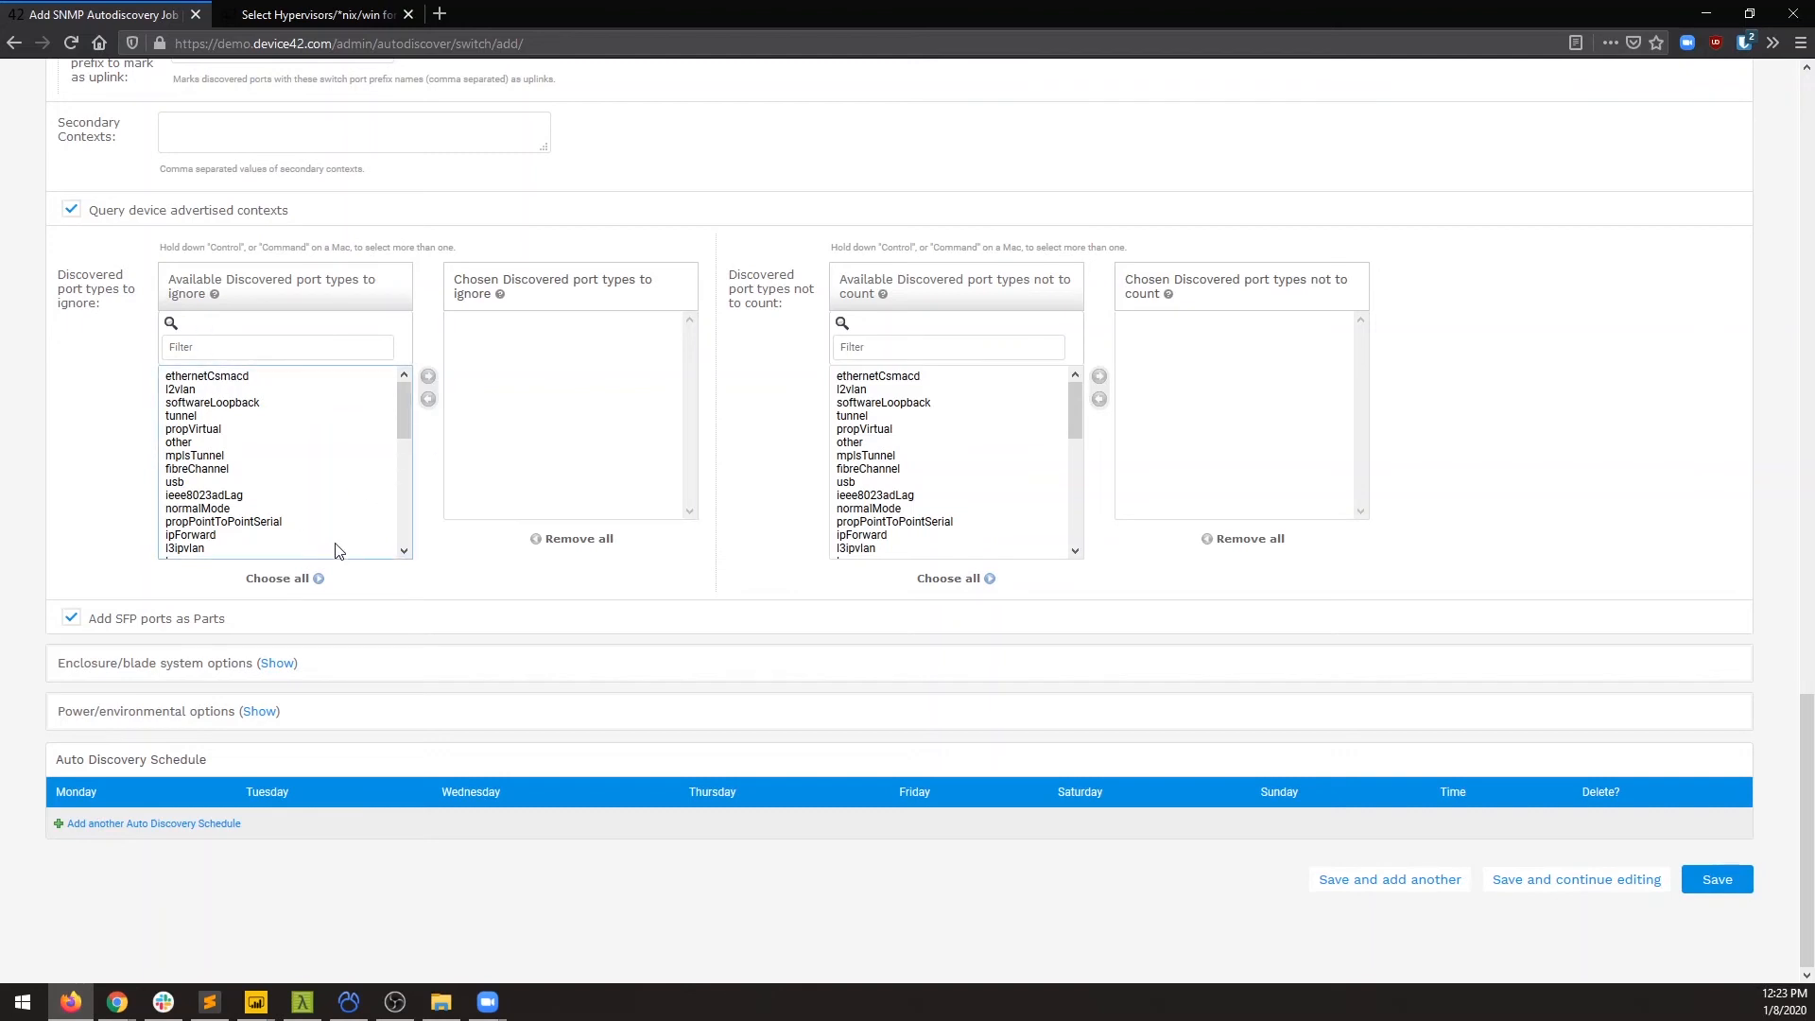
Step: In the enclosure/blade system options, review the module naming choices and set the action for modules not found to Change Service Level
left_click(280, 665)
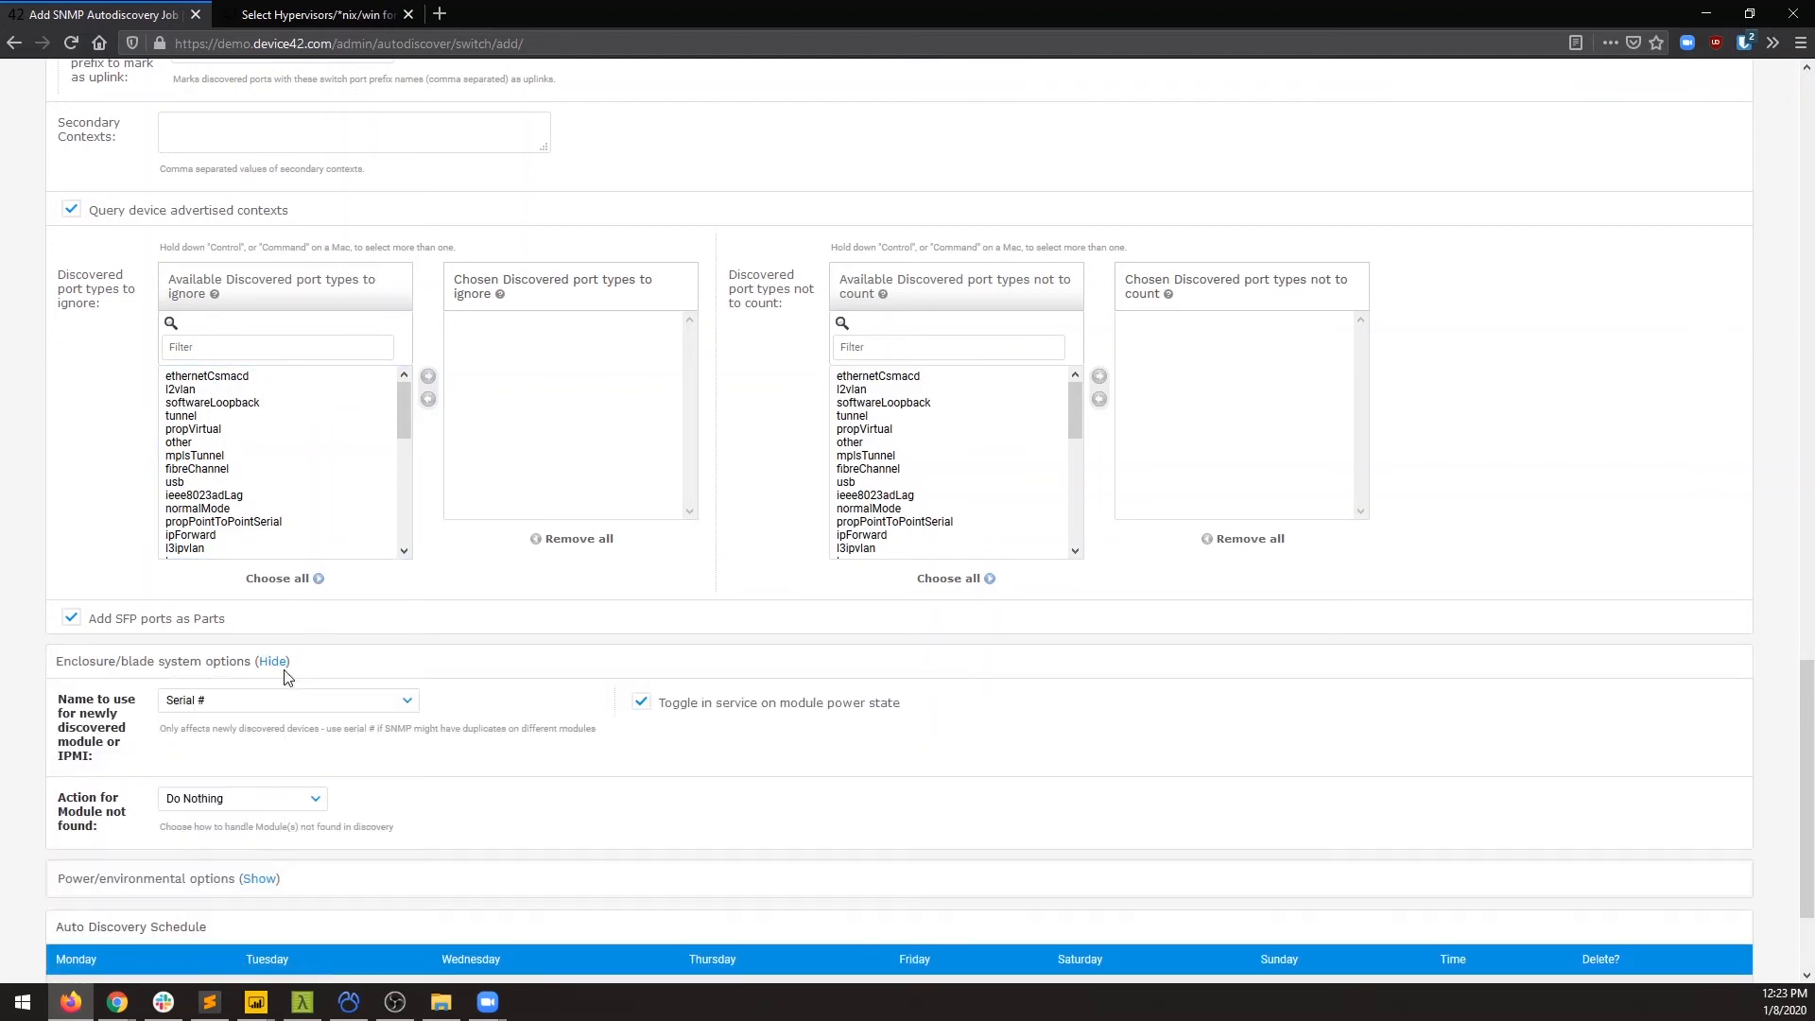
scroll(288, 675, "down", 2)
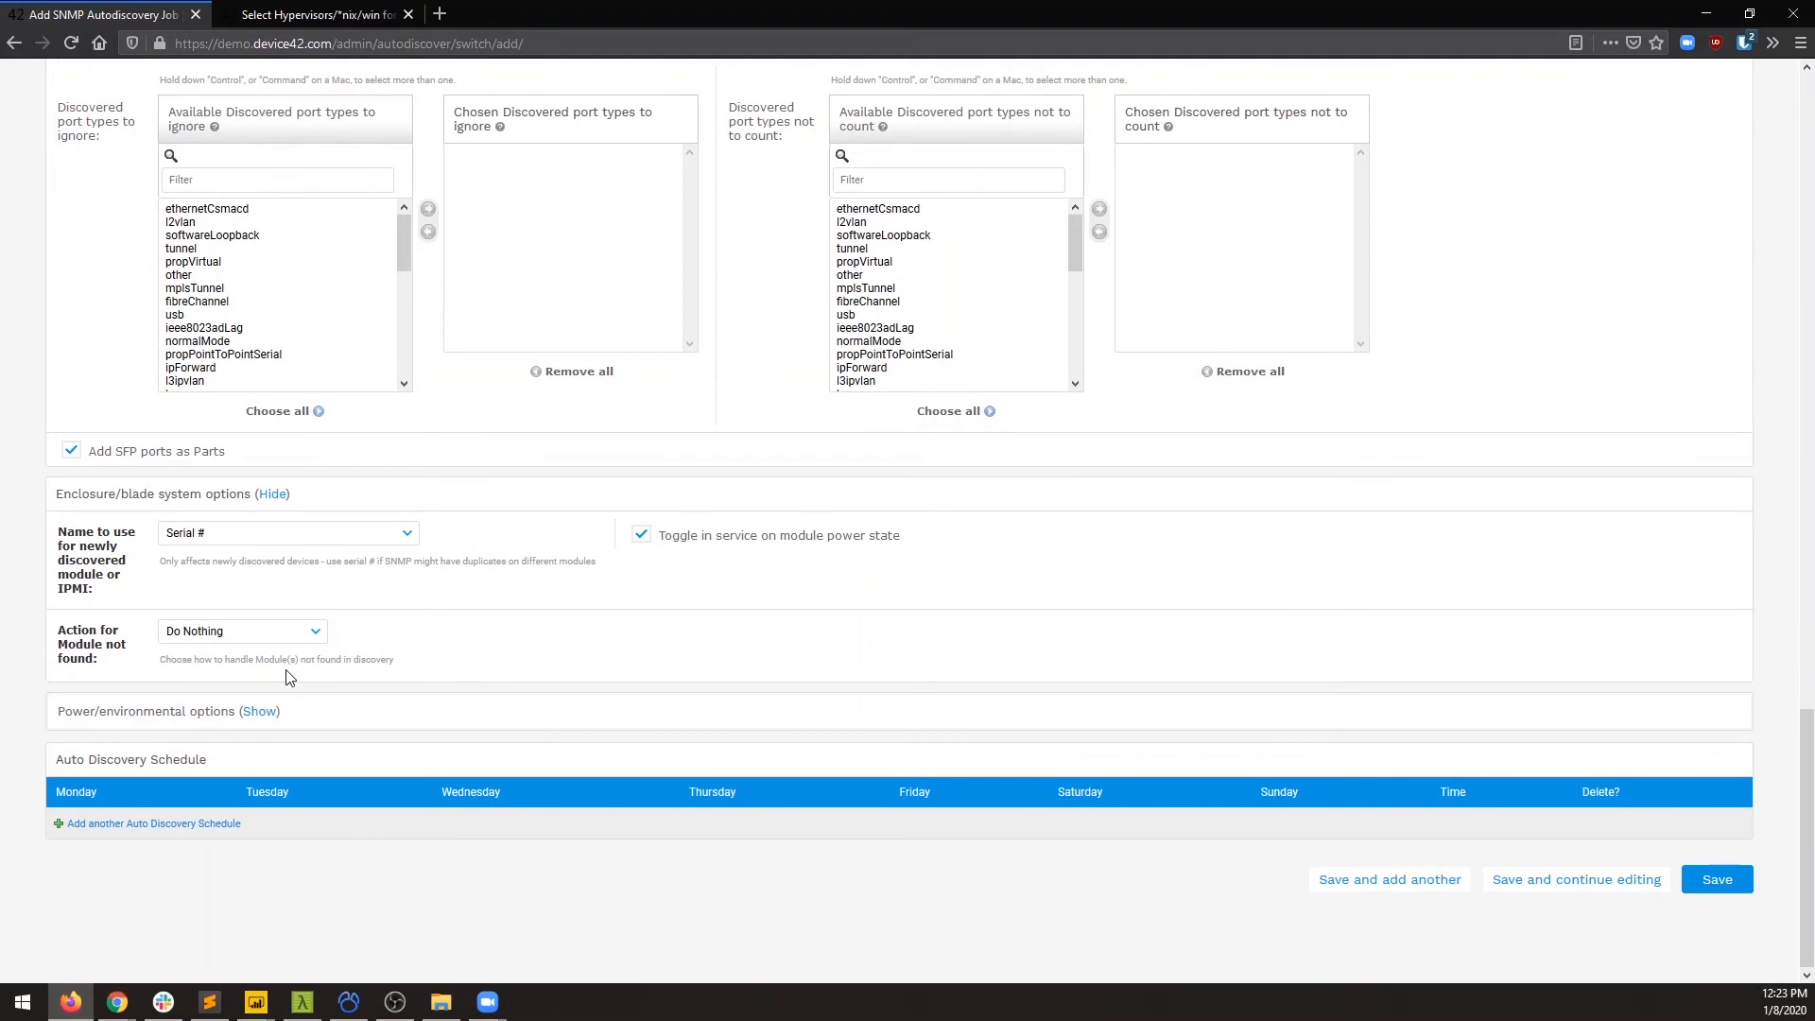
left_click(303, 541)
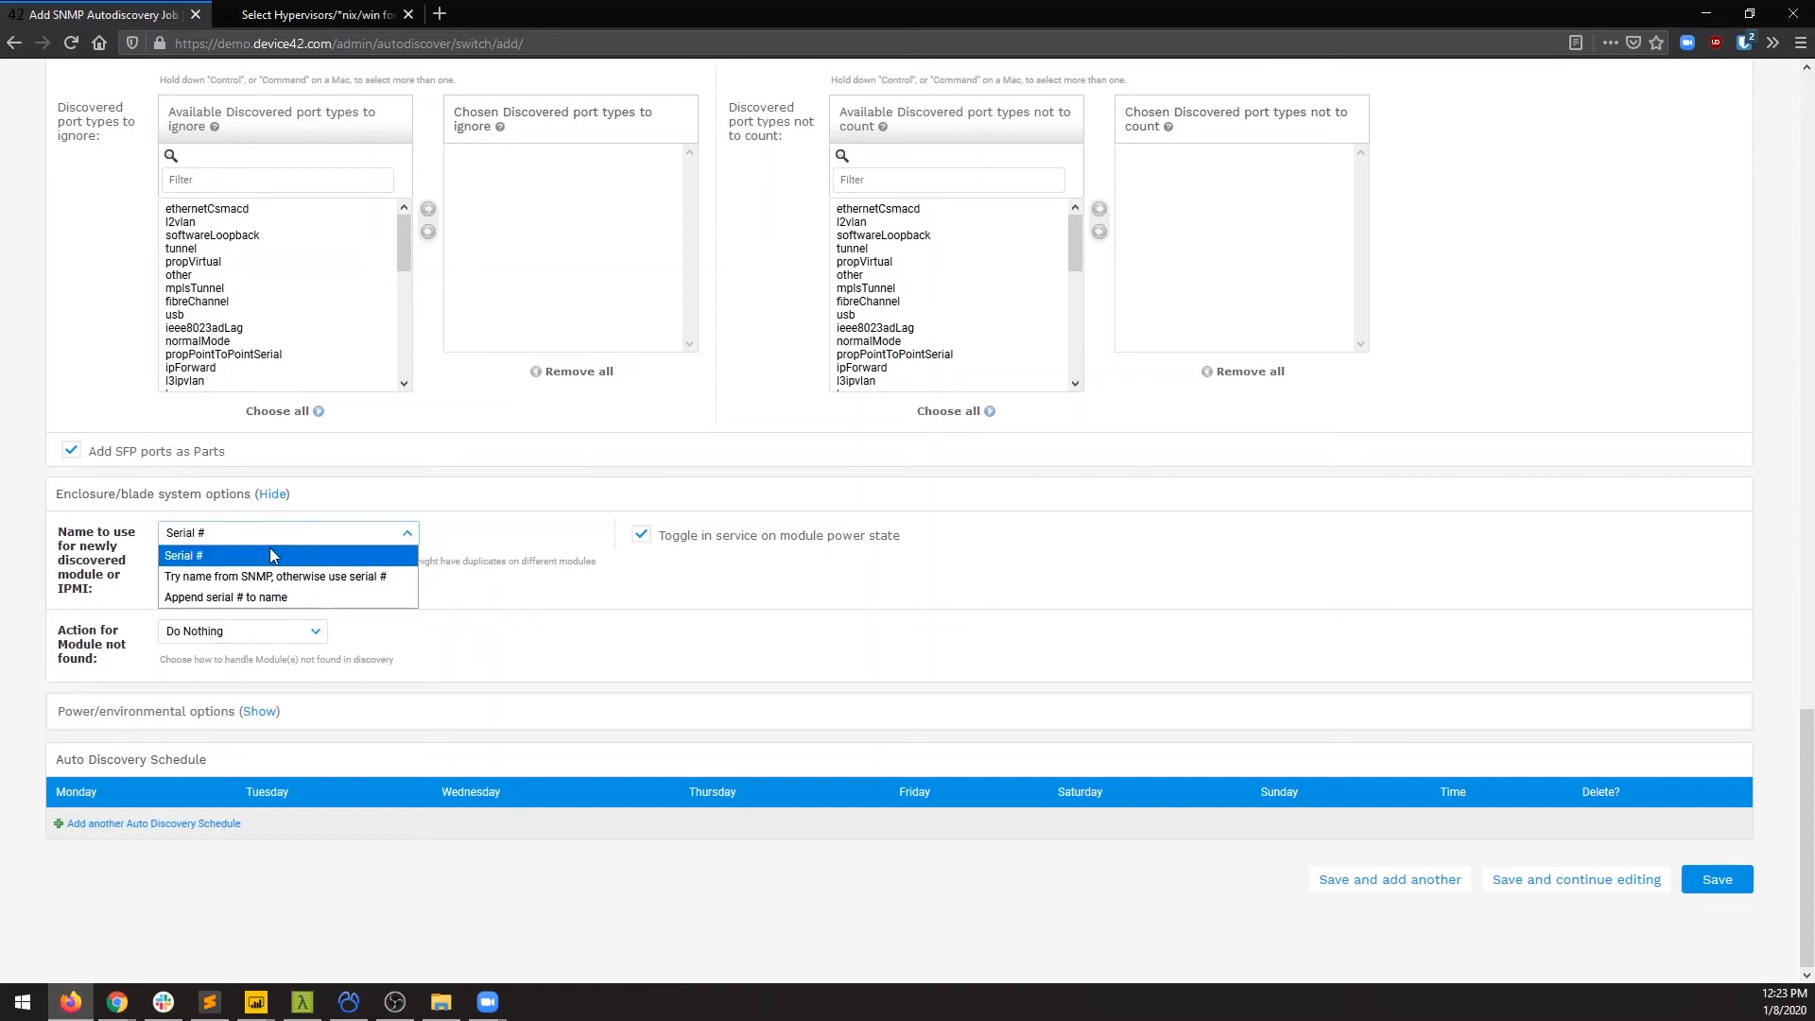
left_click(182, 665)
left_click(189, 631)
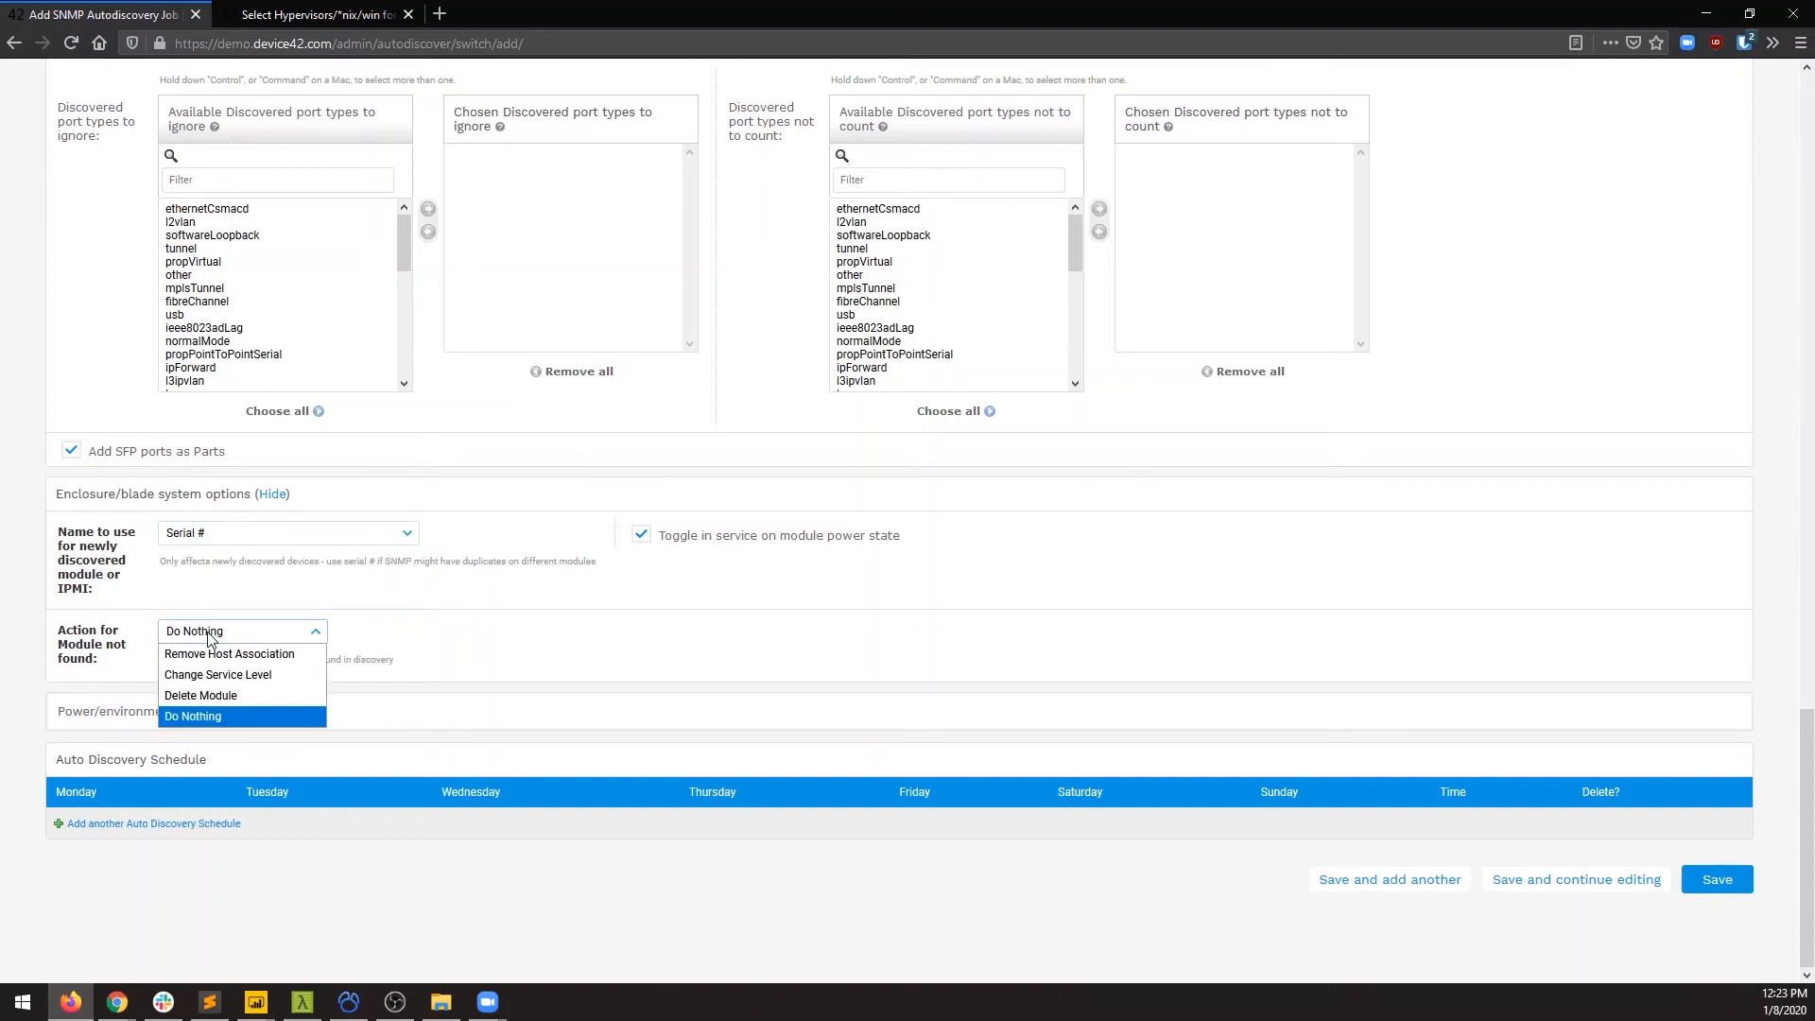
left_click(295, 674)
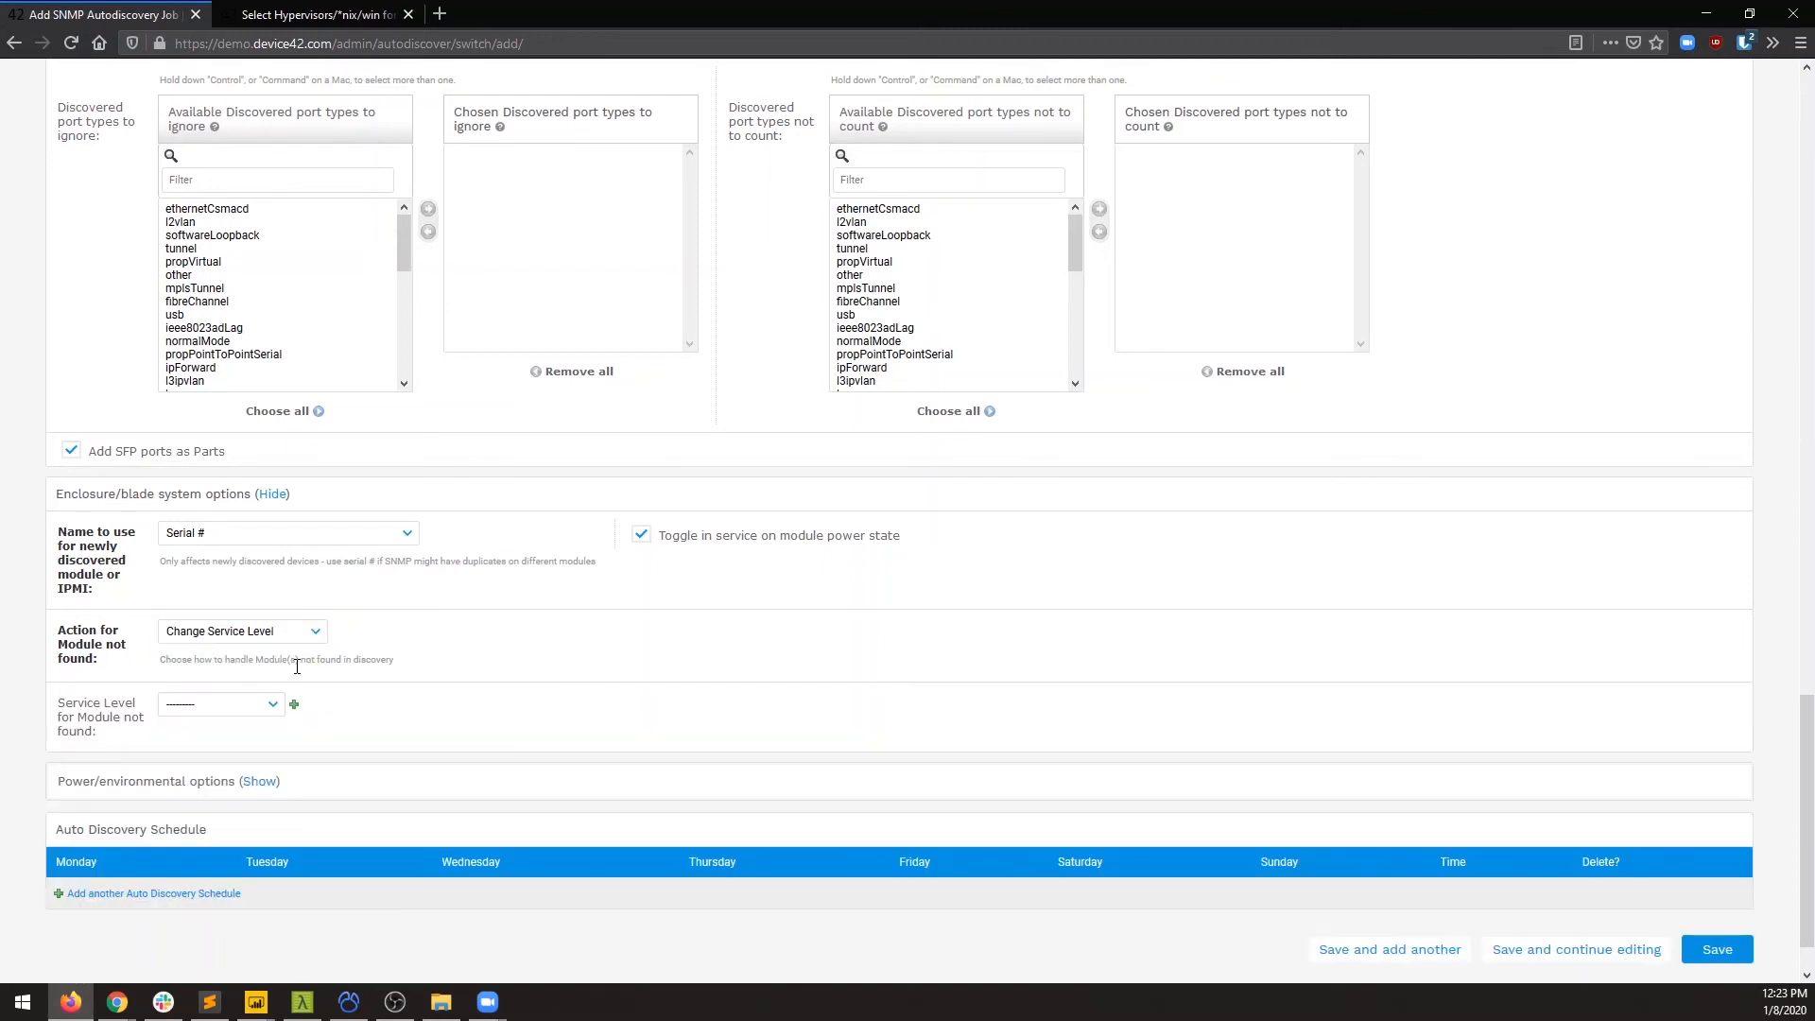
Step: Expand the power/environmental options, enable monitoring for discovered PDU devices and review the polling interval choices, keeping 5 minutes
left_click(272, 786)
scroll(345, 605, "down", 3)
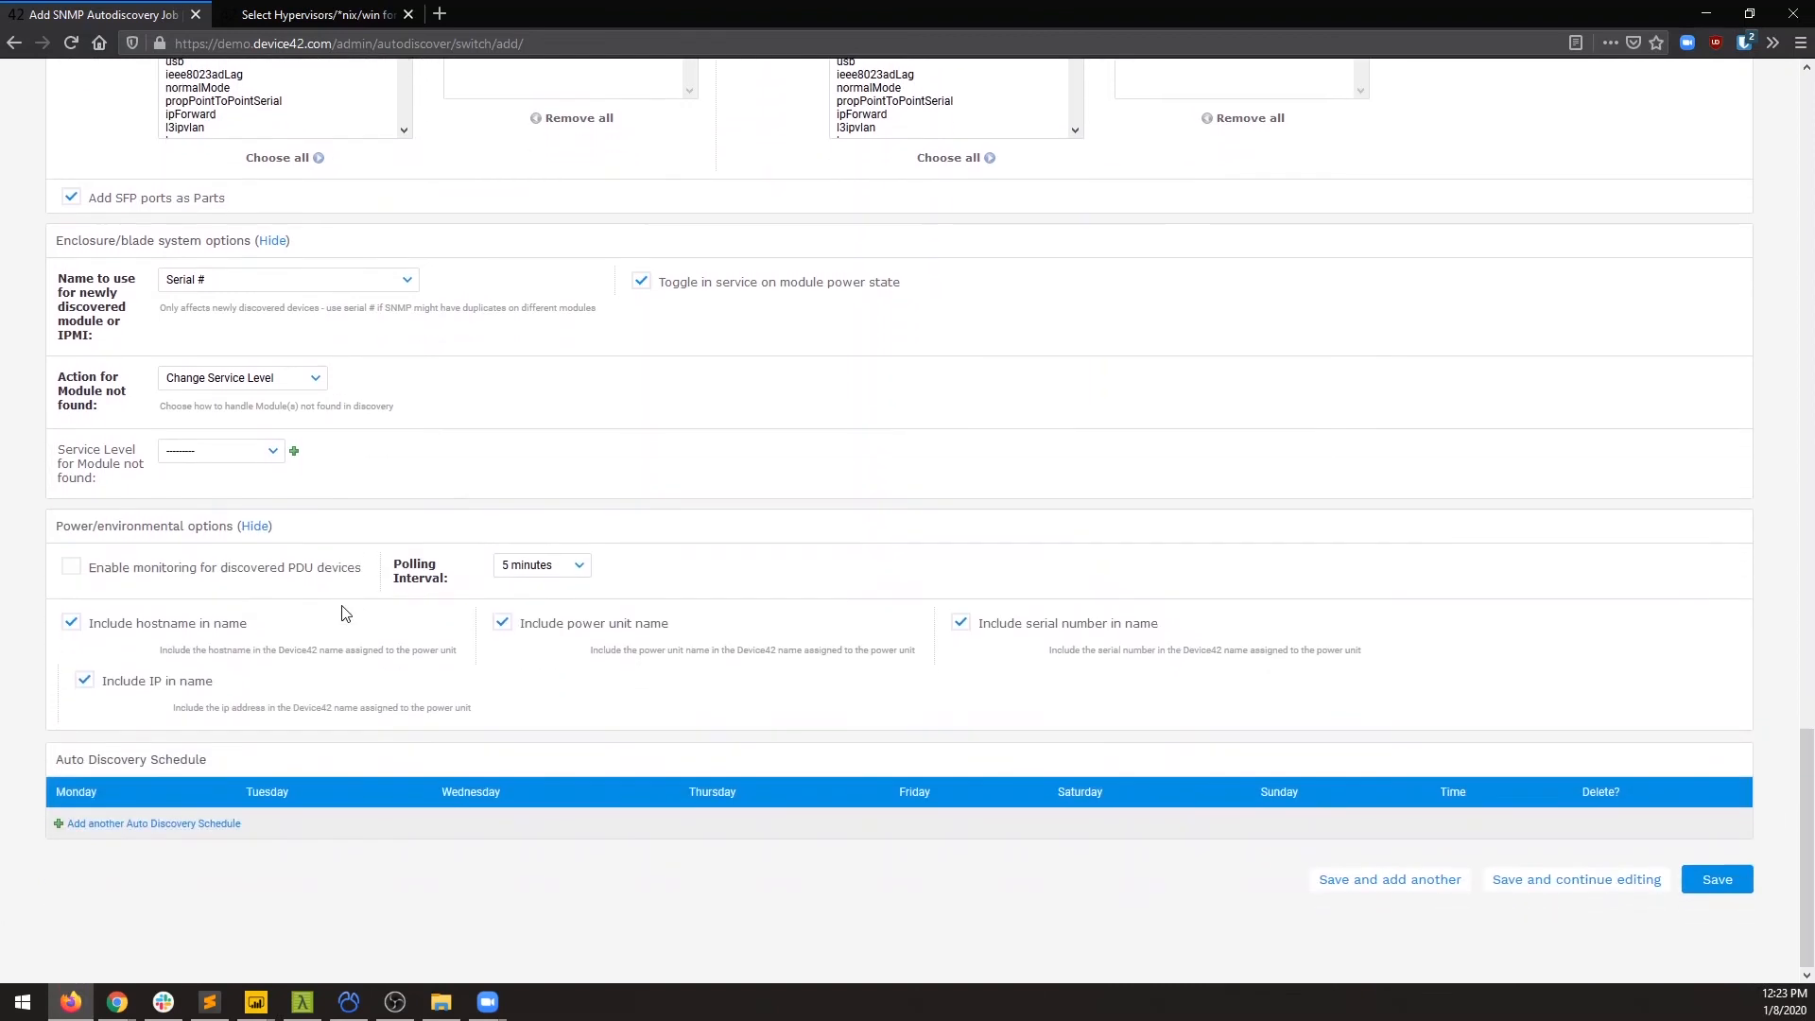
left_click(210, 579)
left_click(565, 570)
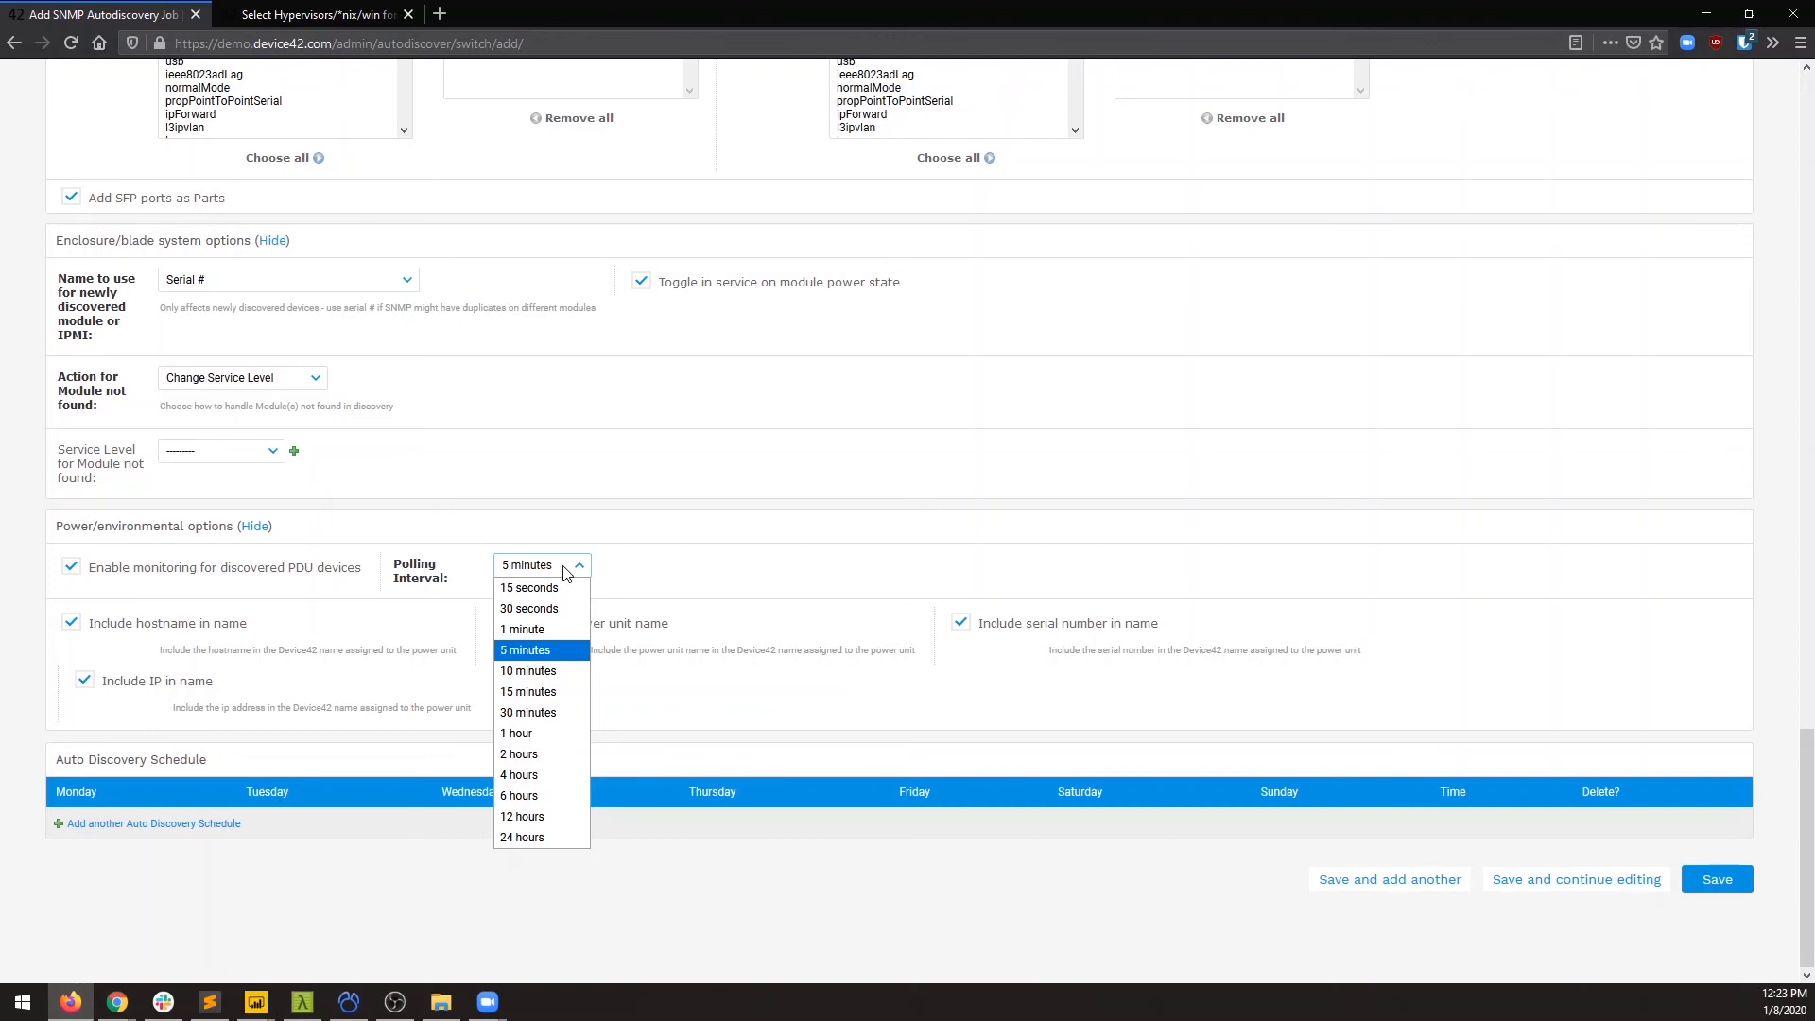
left_click(564, 570)
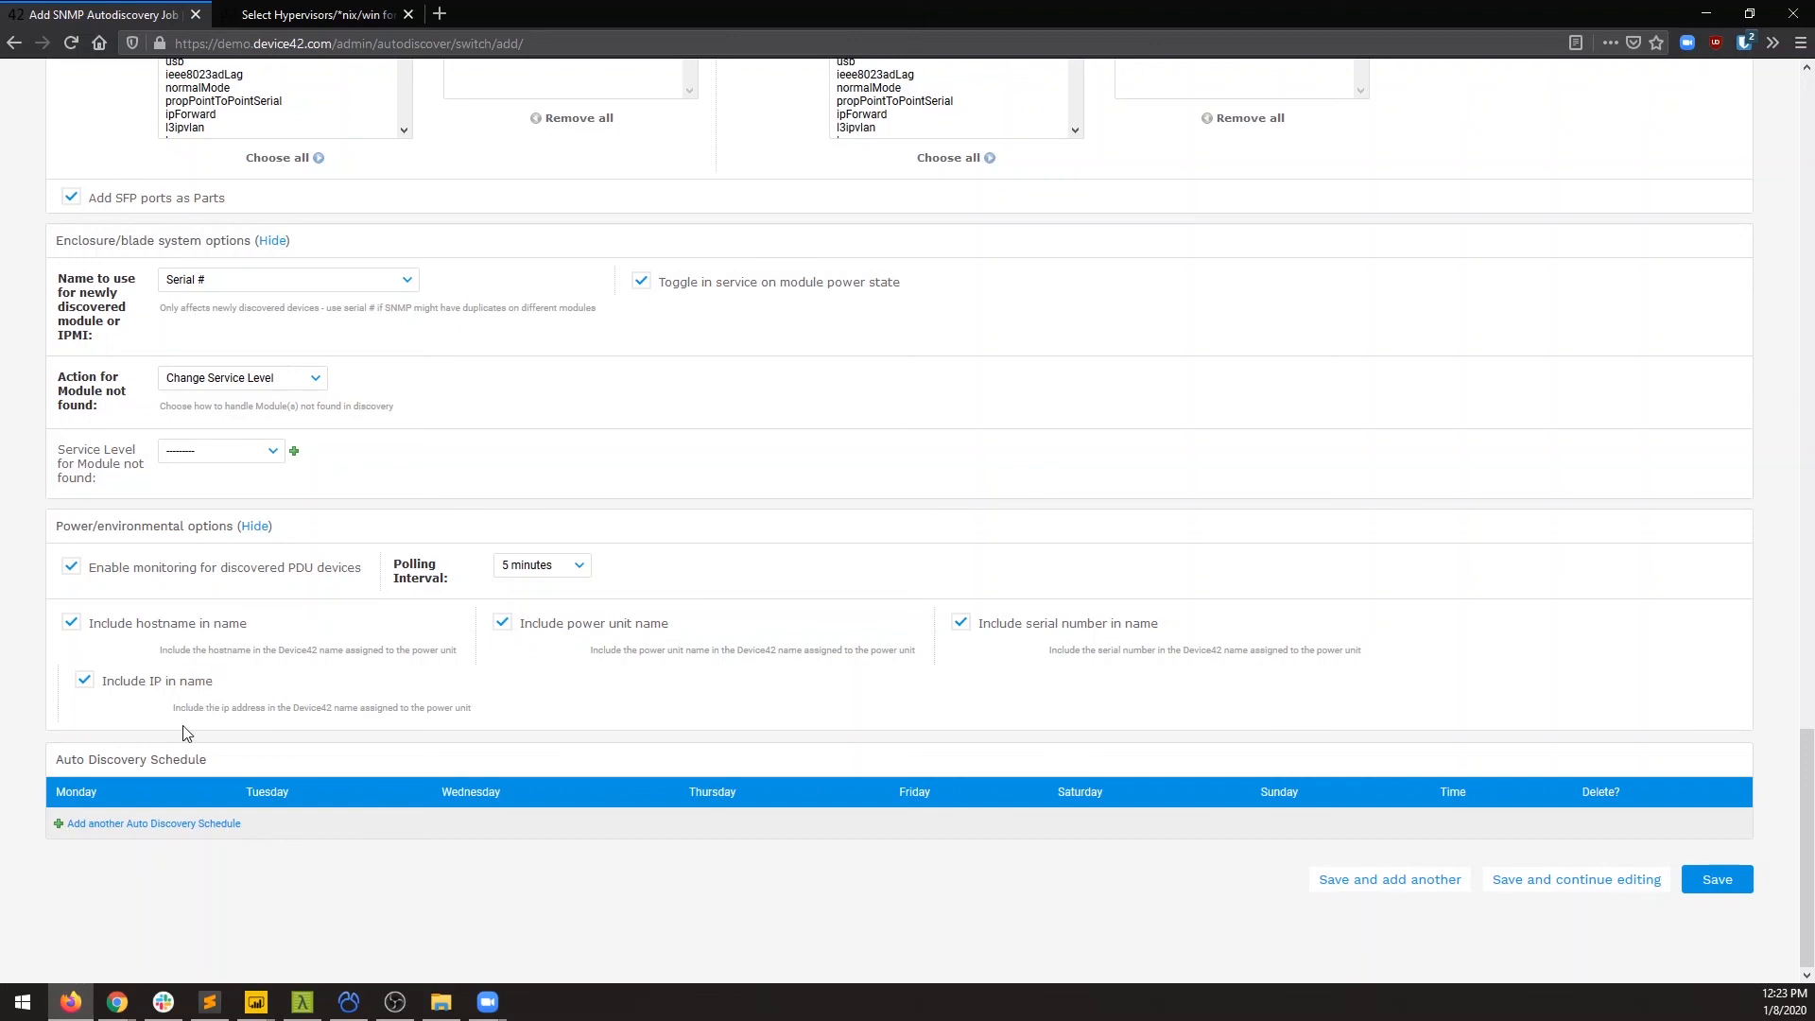
Step: Add three auto discovery schedule rows with all seven days selected, filling the first row's time with the current time
left_click(180, 829)
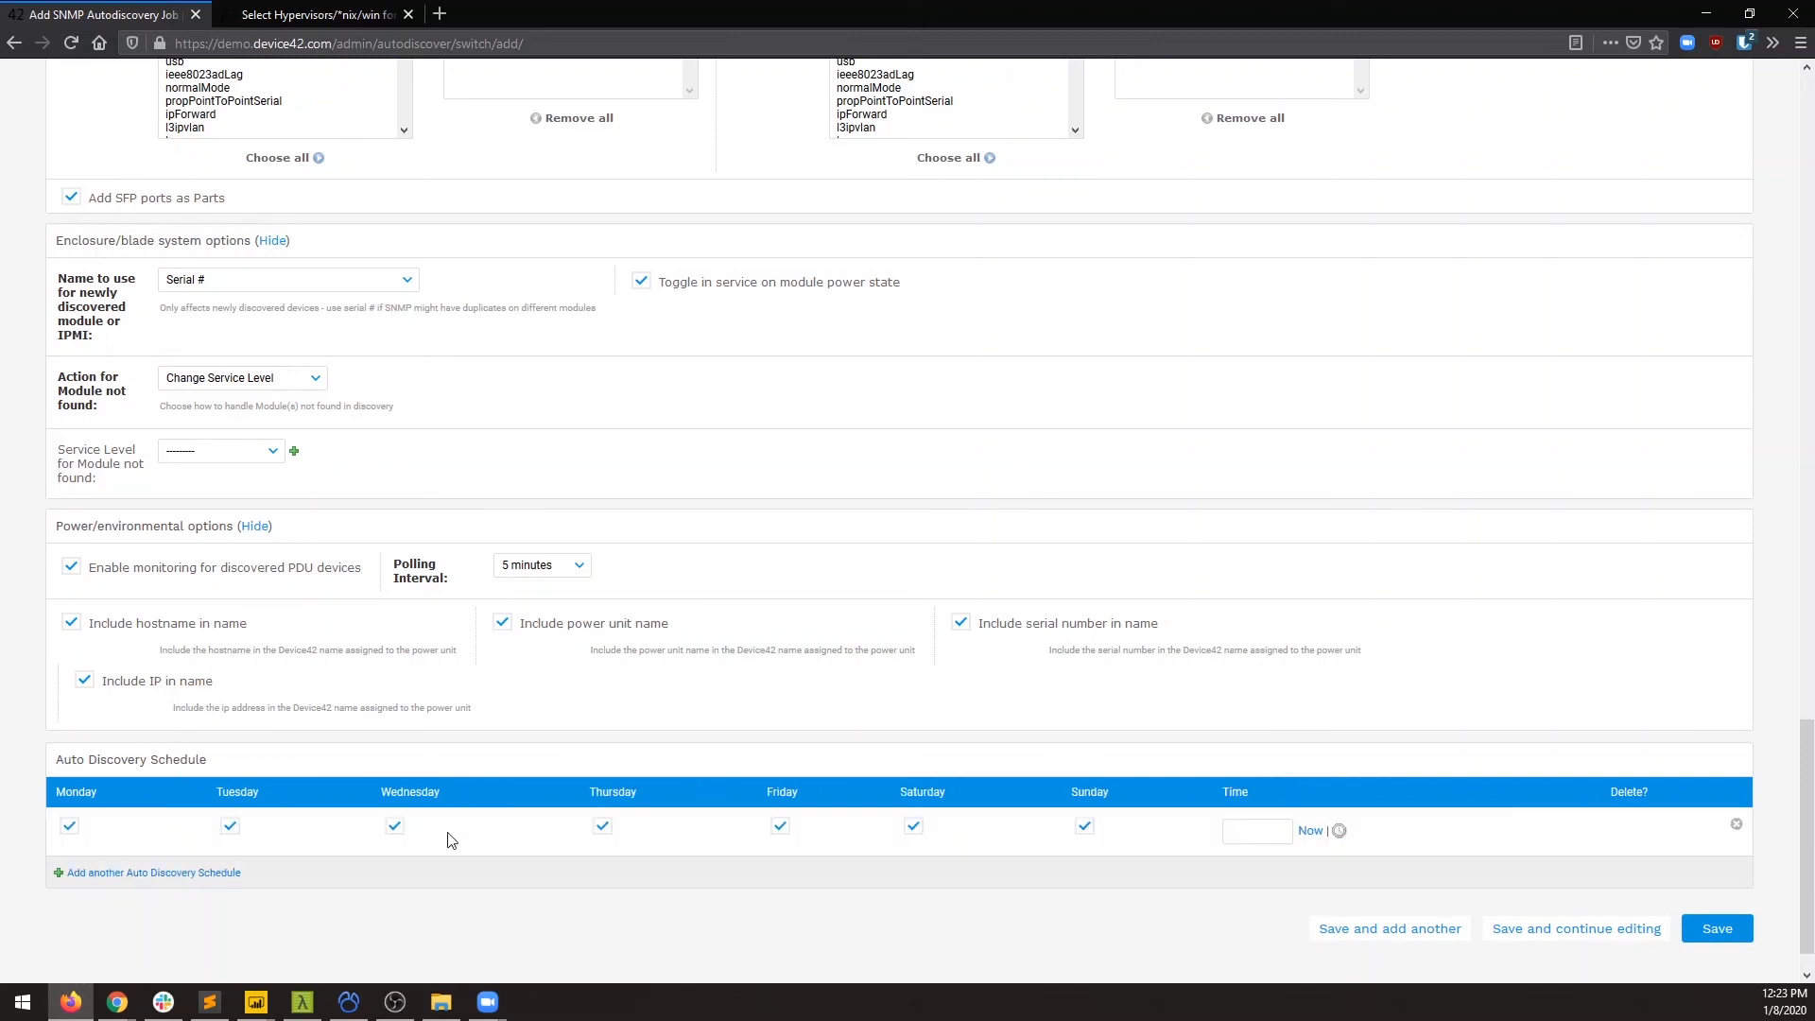
scroll(463, 839, "down", 1)
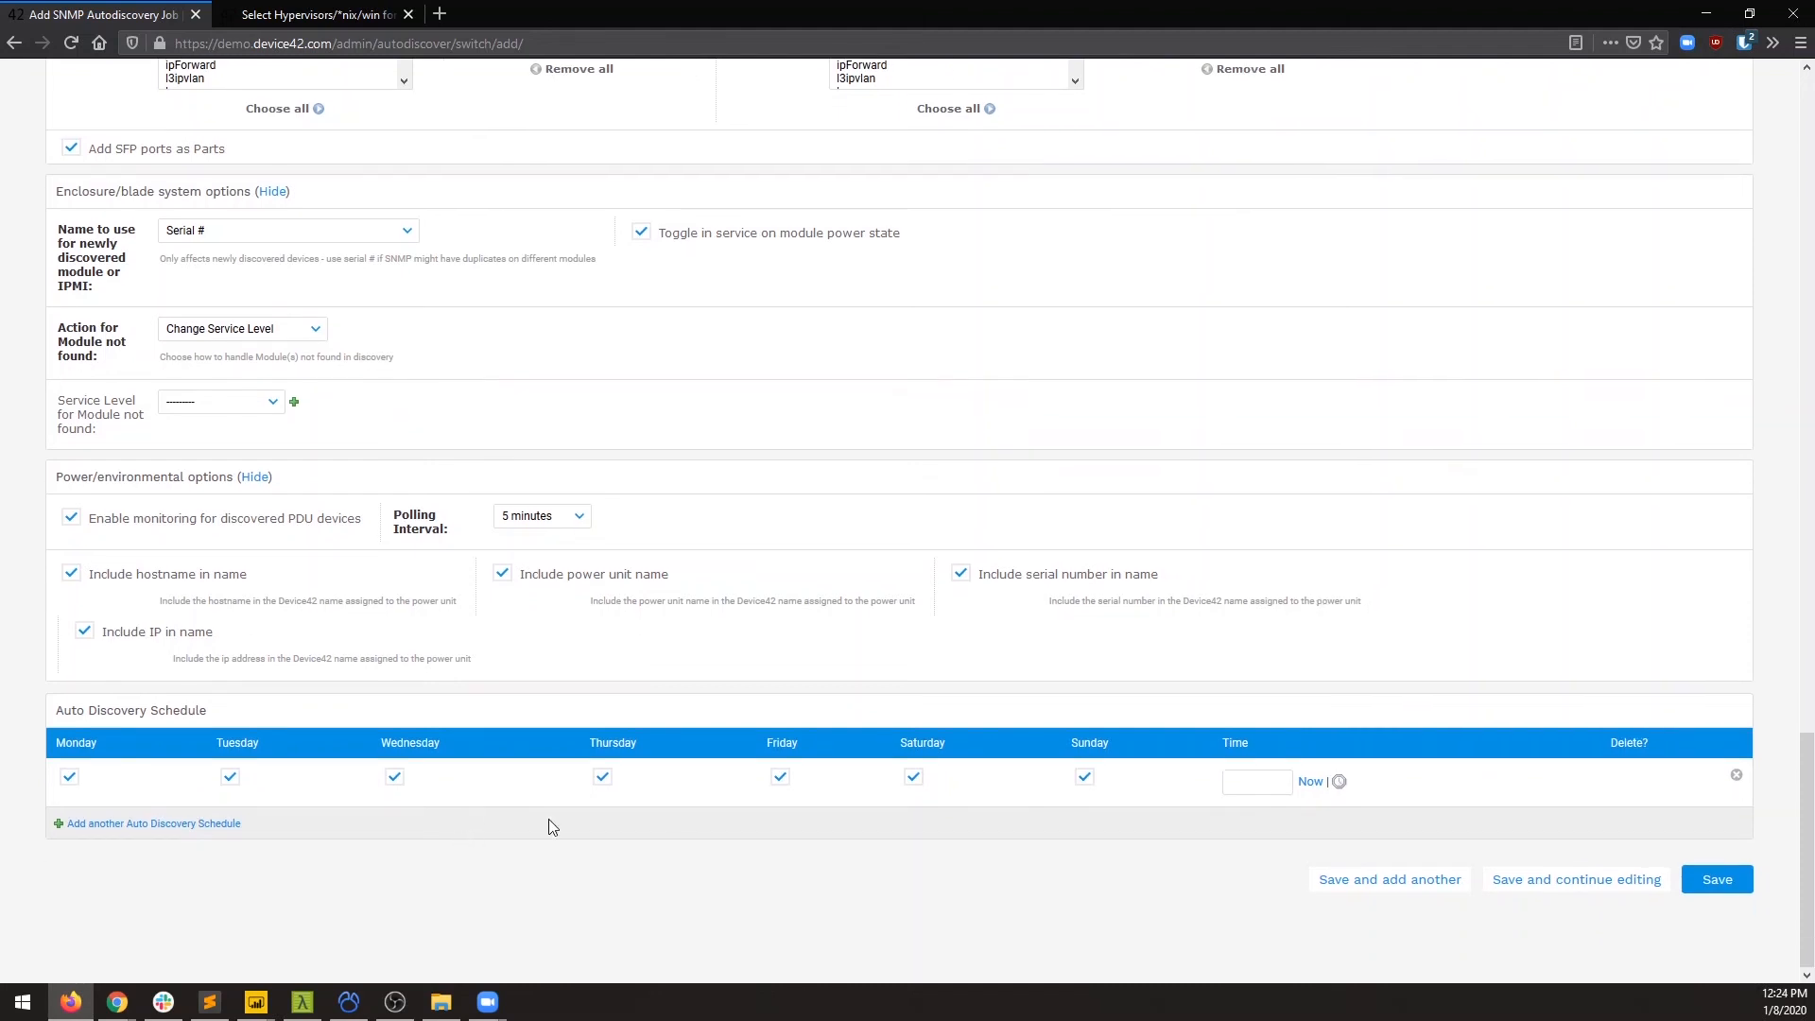
left_click(1308, 782)
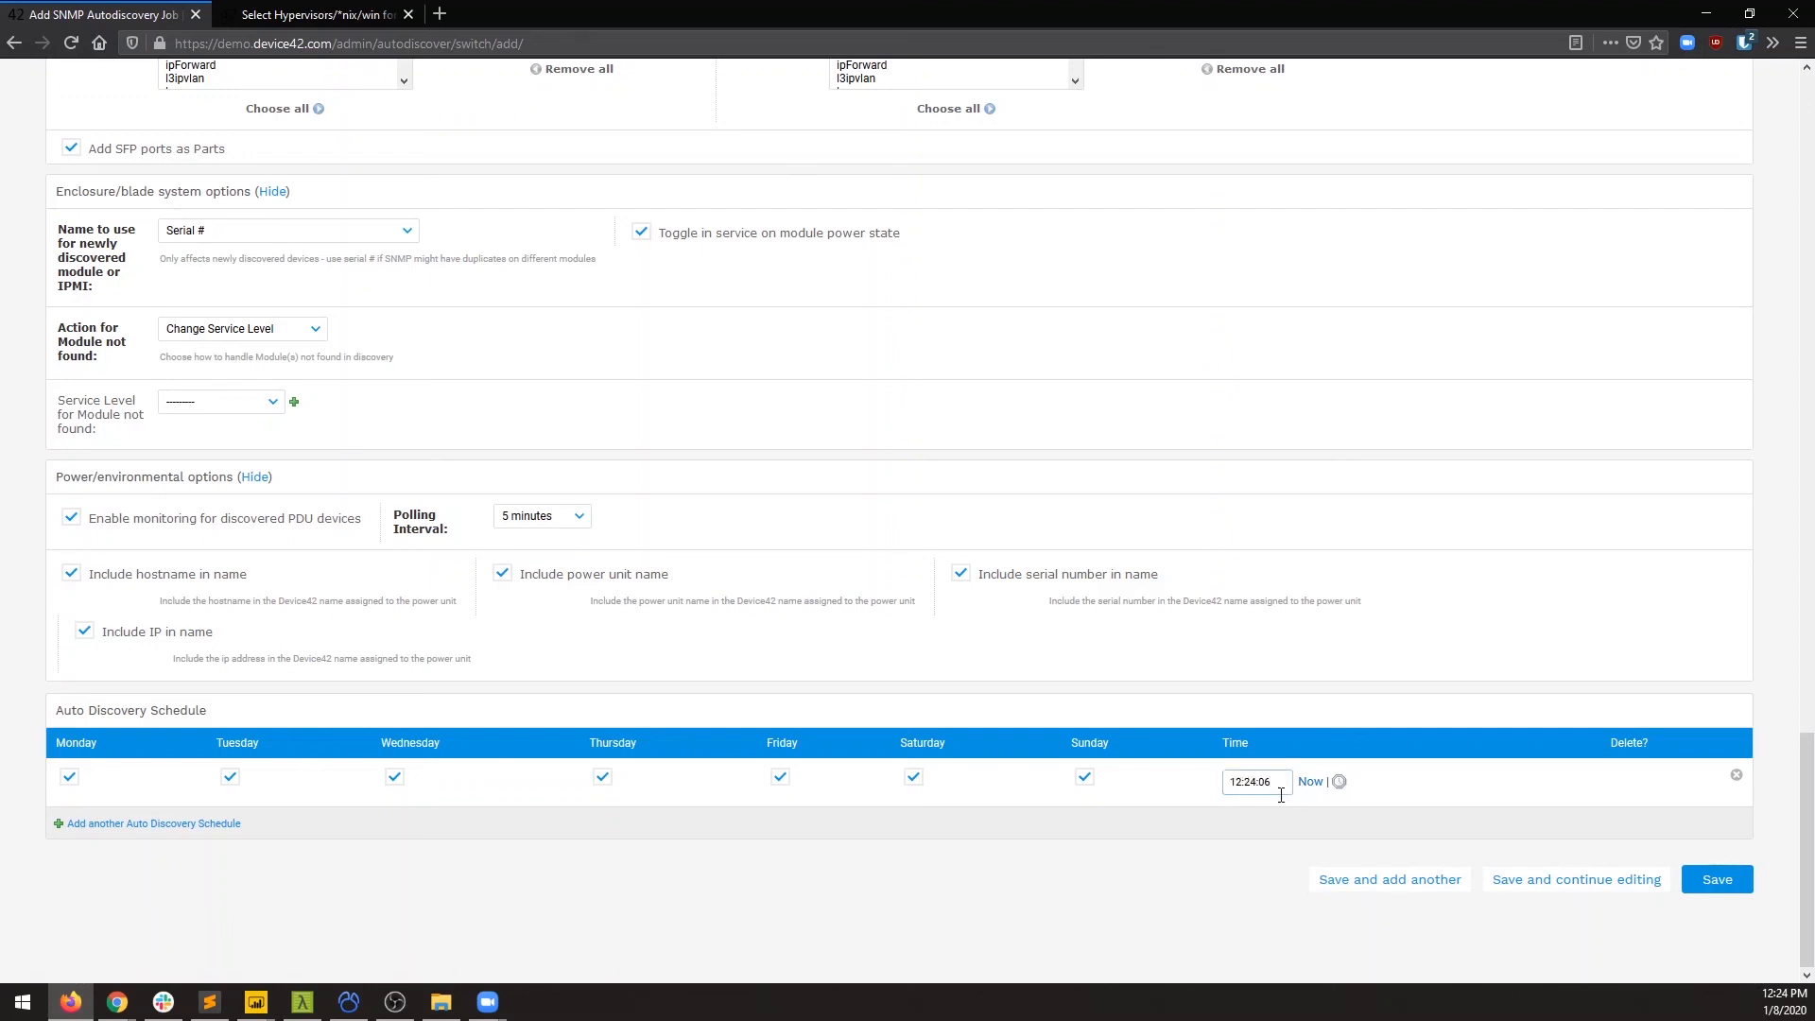
left_click(1338, 783)
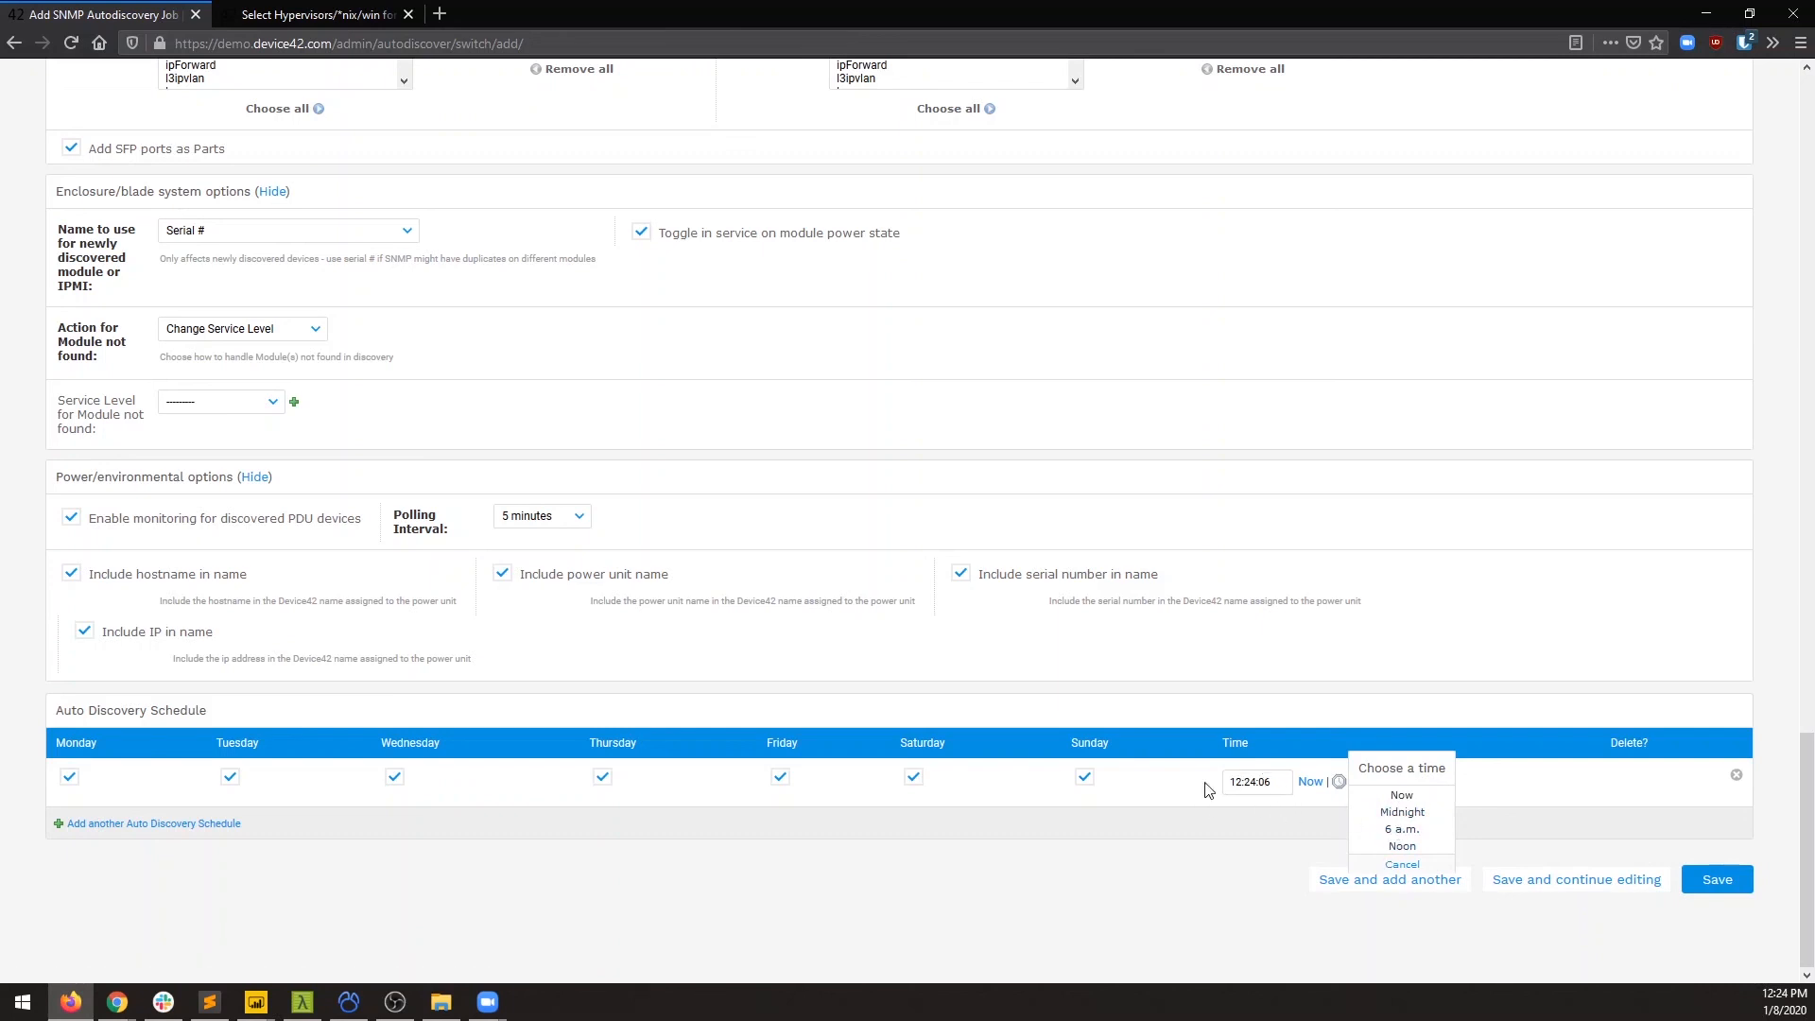
left_click(531, 856)
left_click(203, 824)
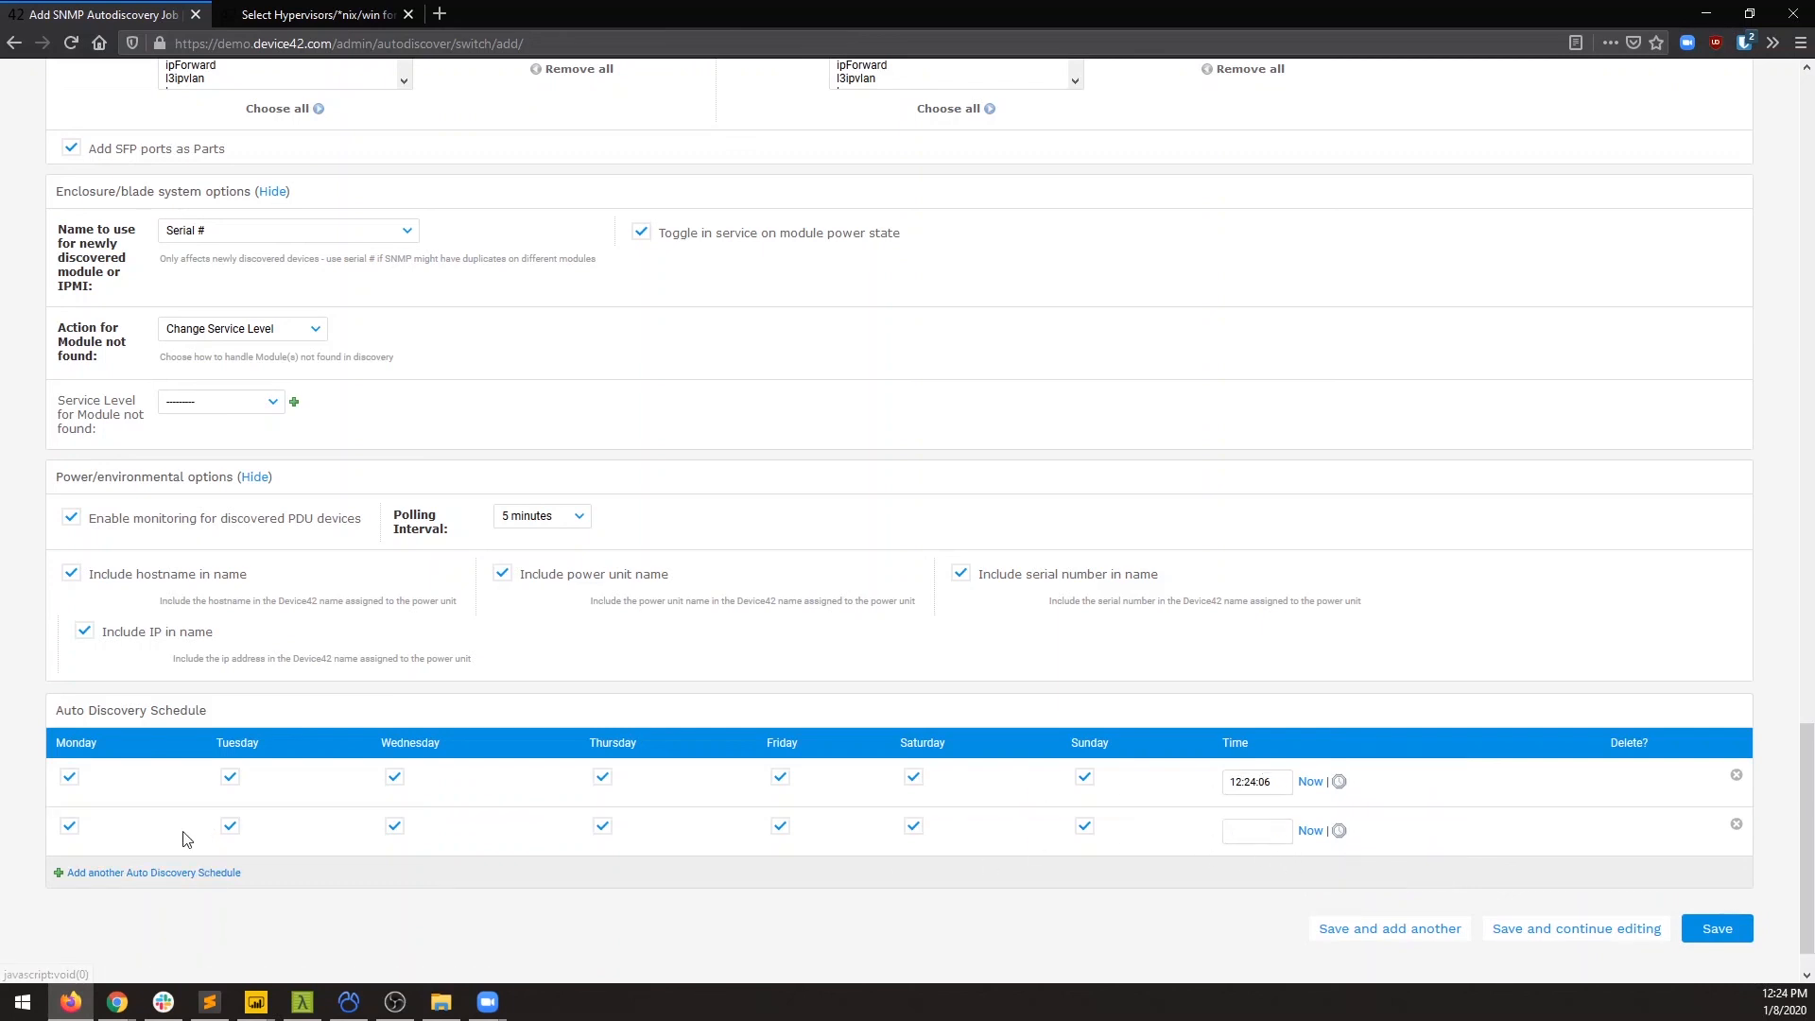
left_click(185, 870)
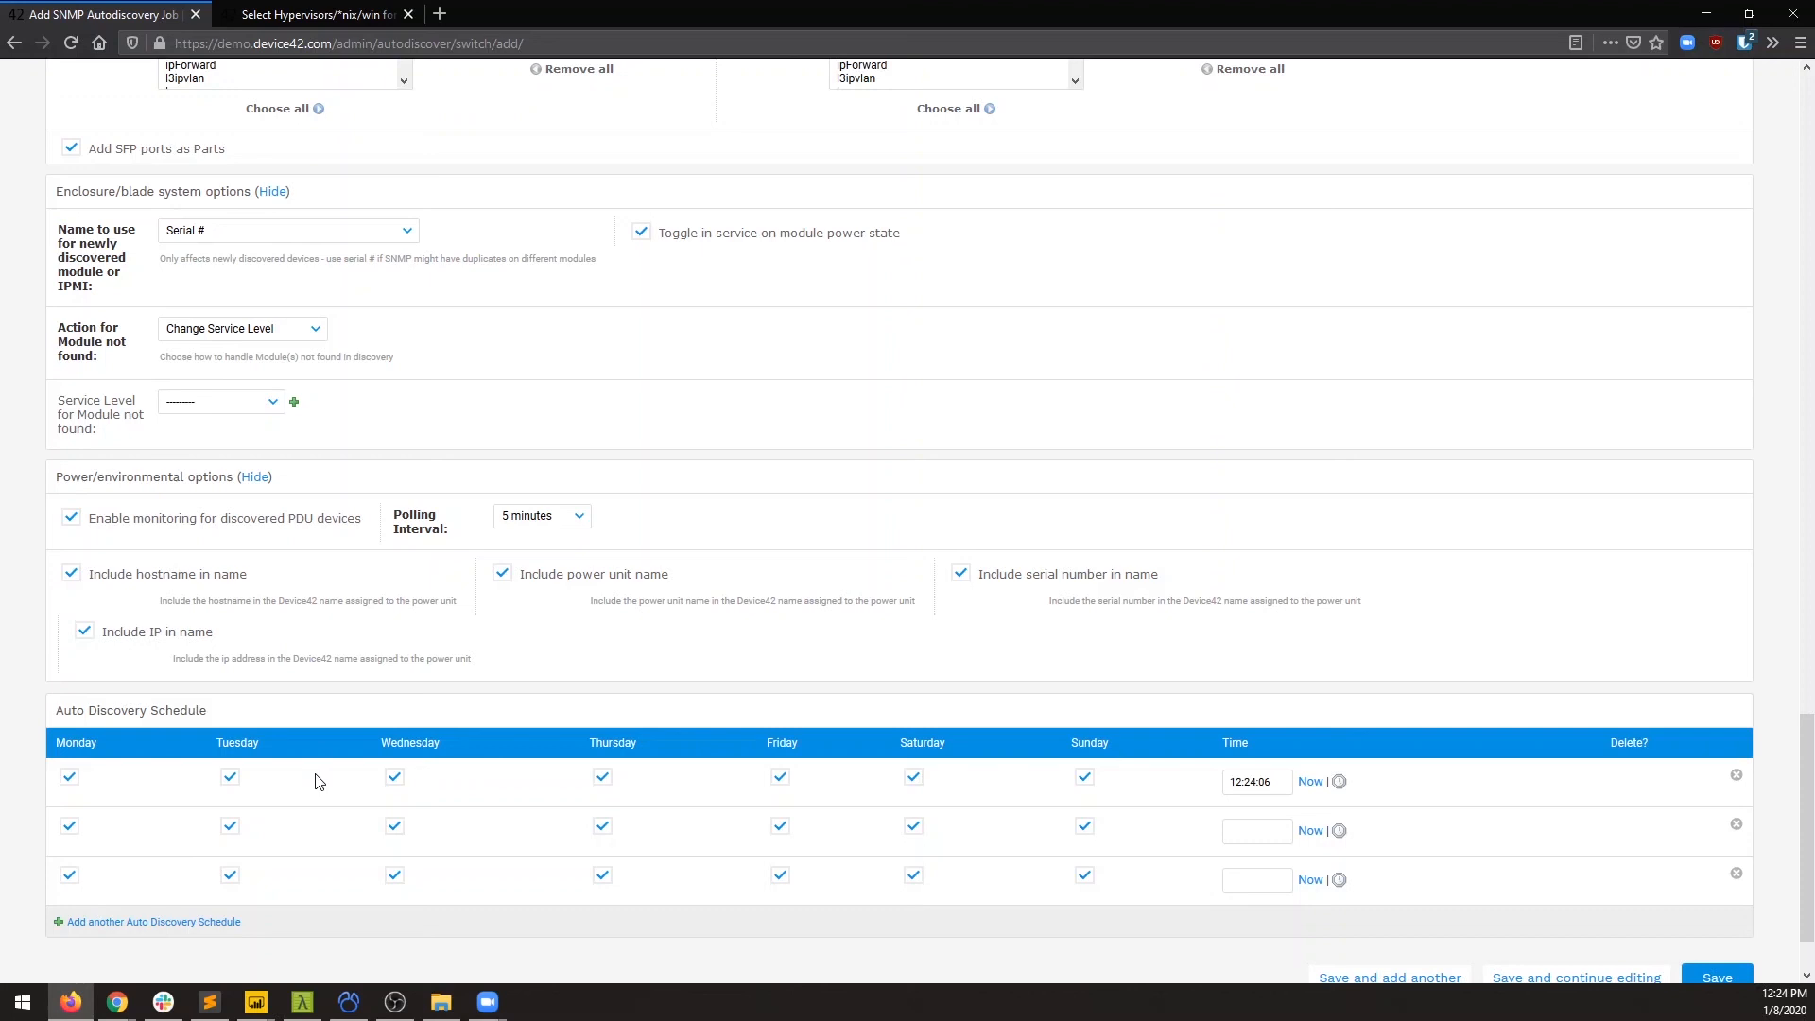
left_click(428, 518)
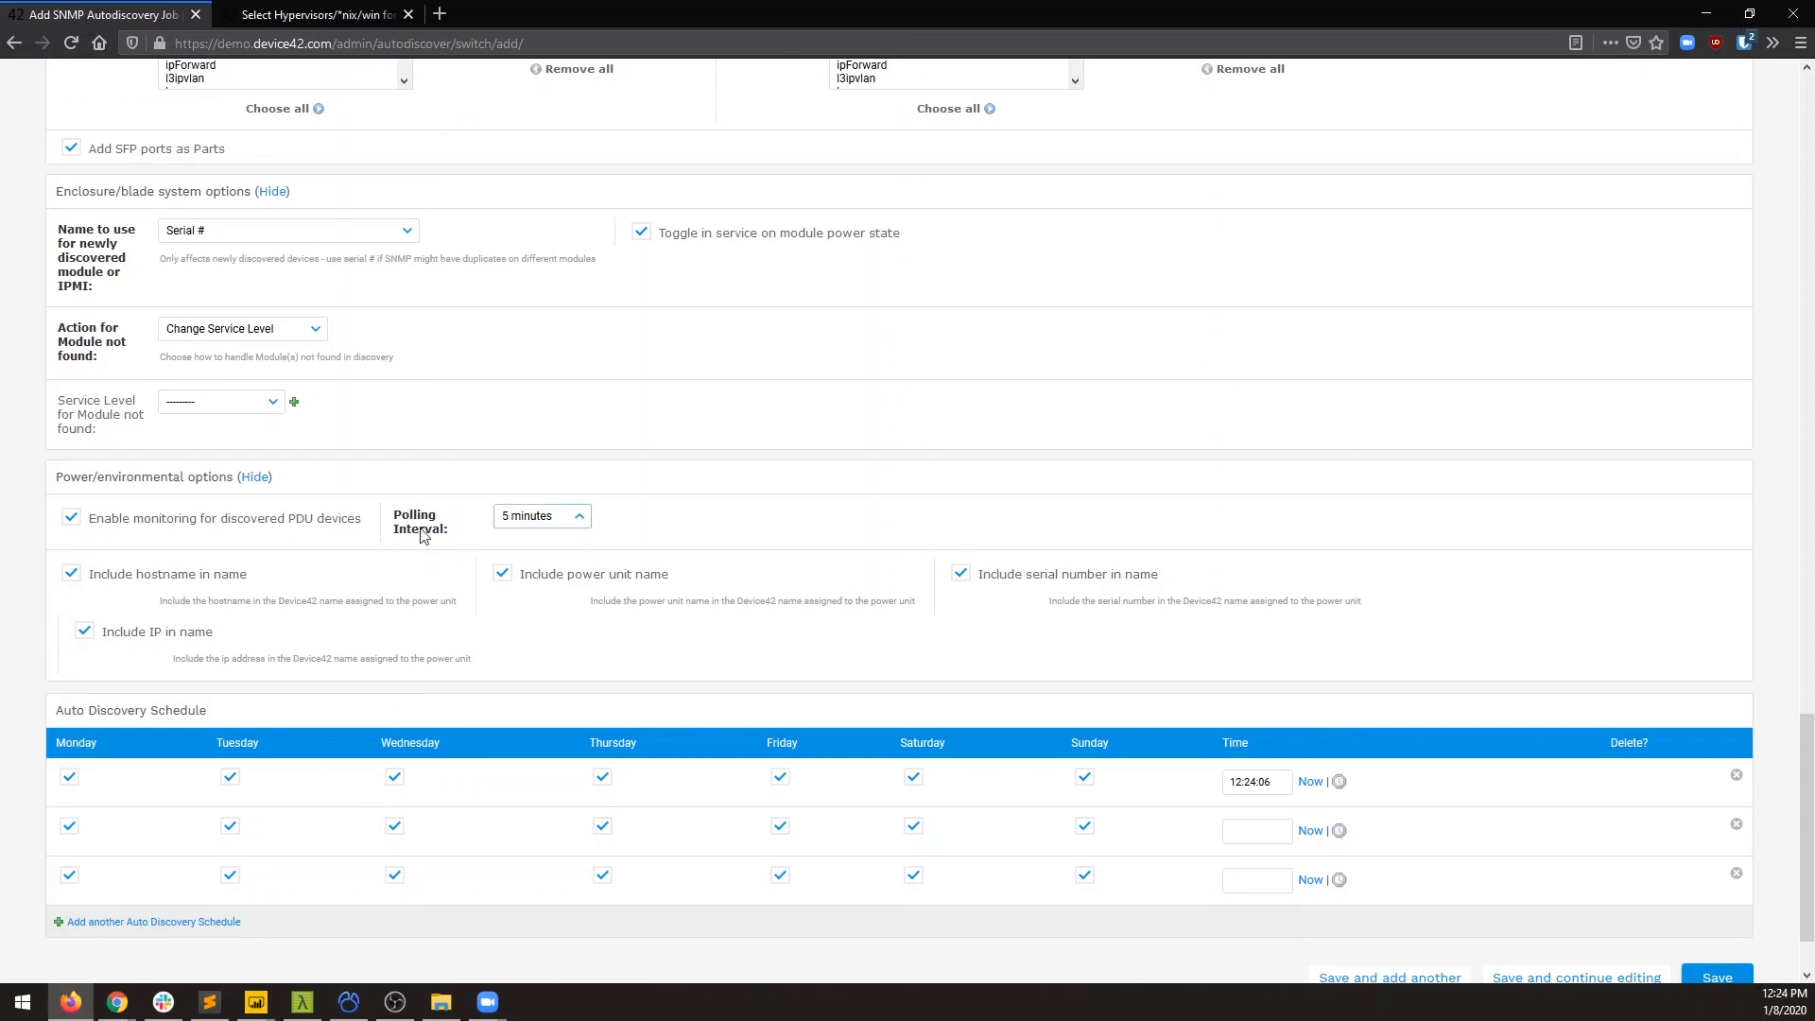
left_click(494, 535)
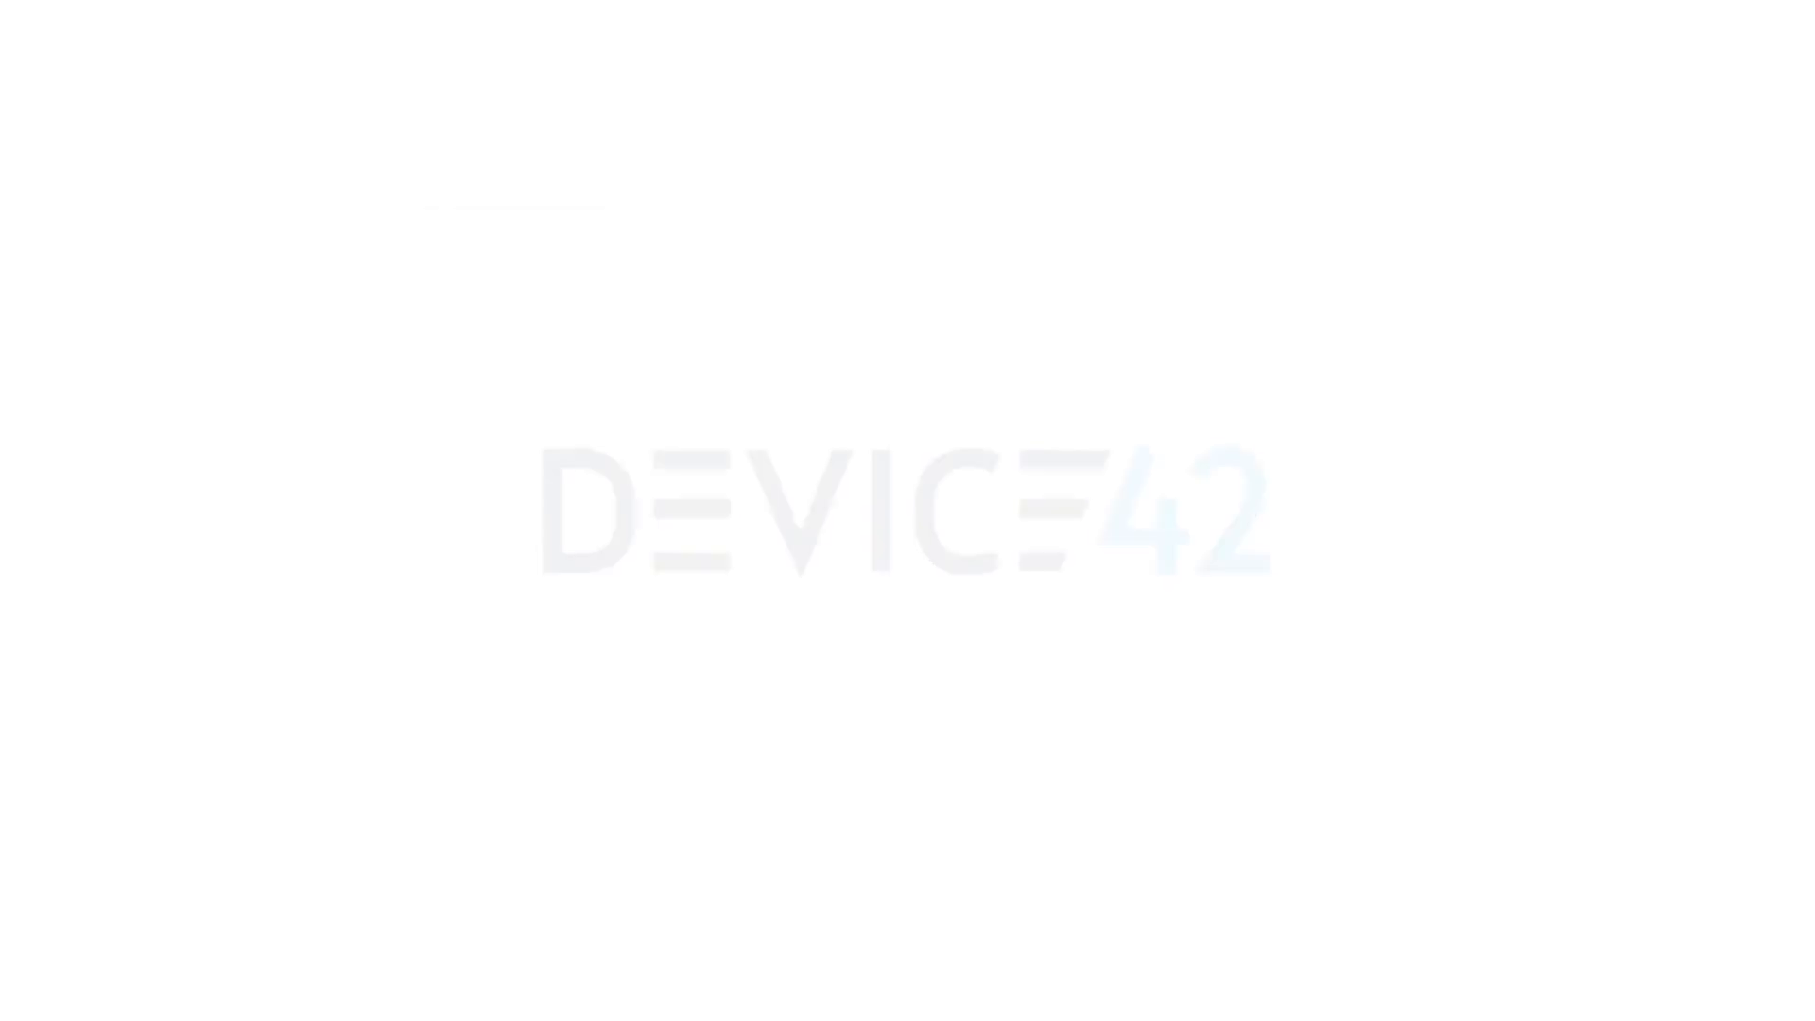